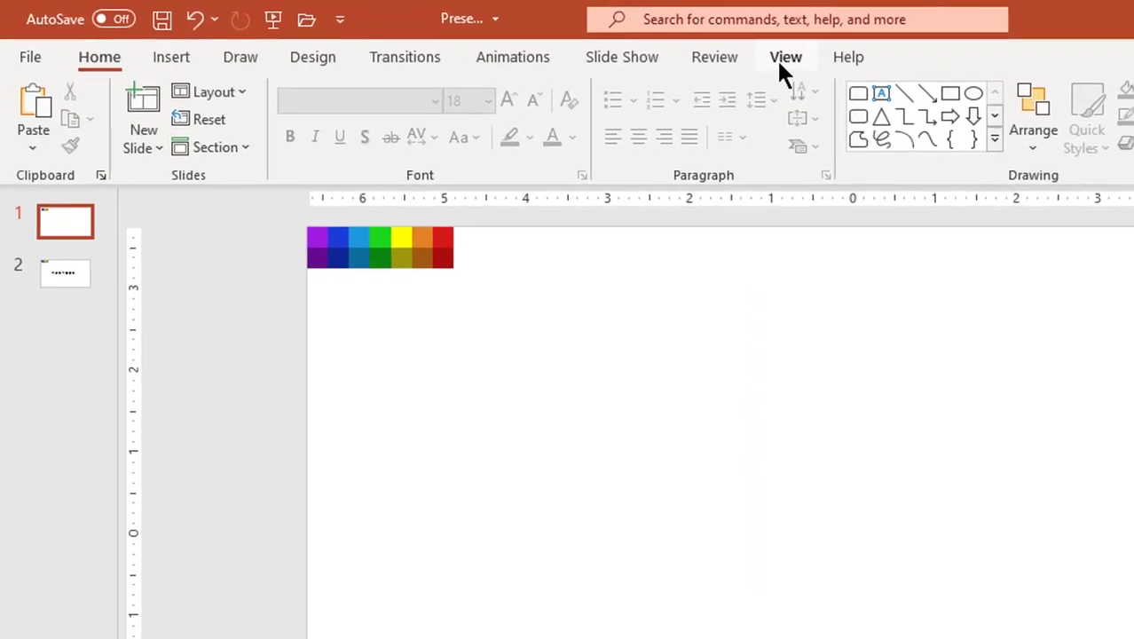
Show the guides and draw a full-height rectangle 1.02" wide just right of centre.
click(781, 60)
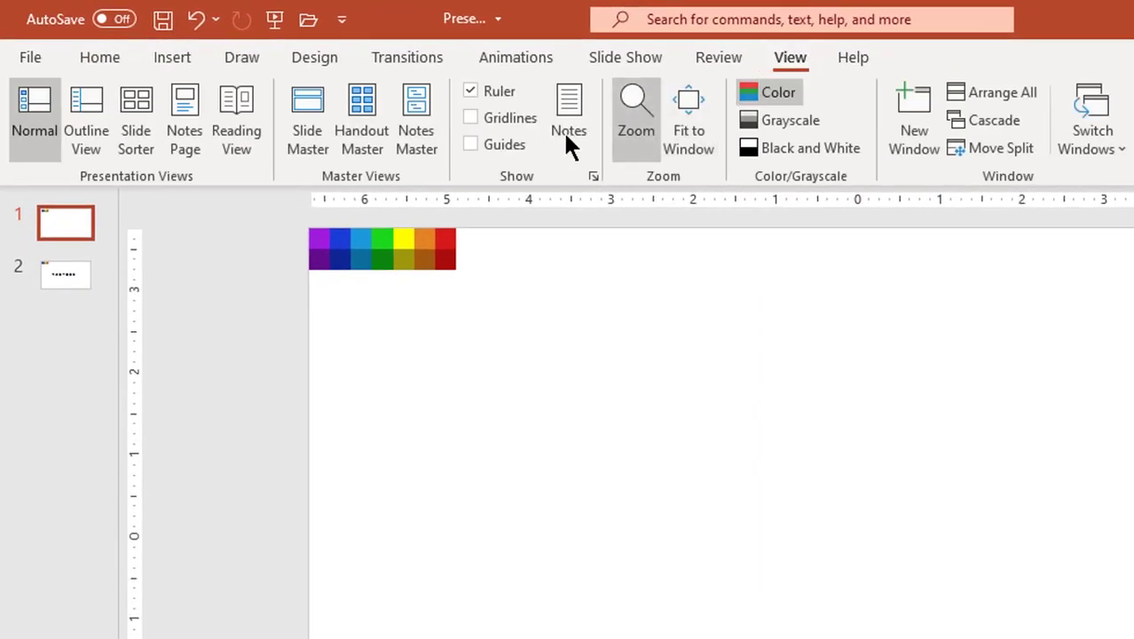
click(184, 58)
click(371, 165)
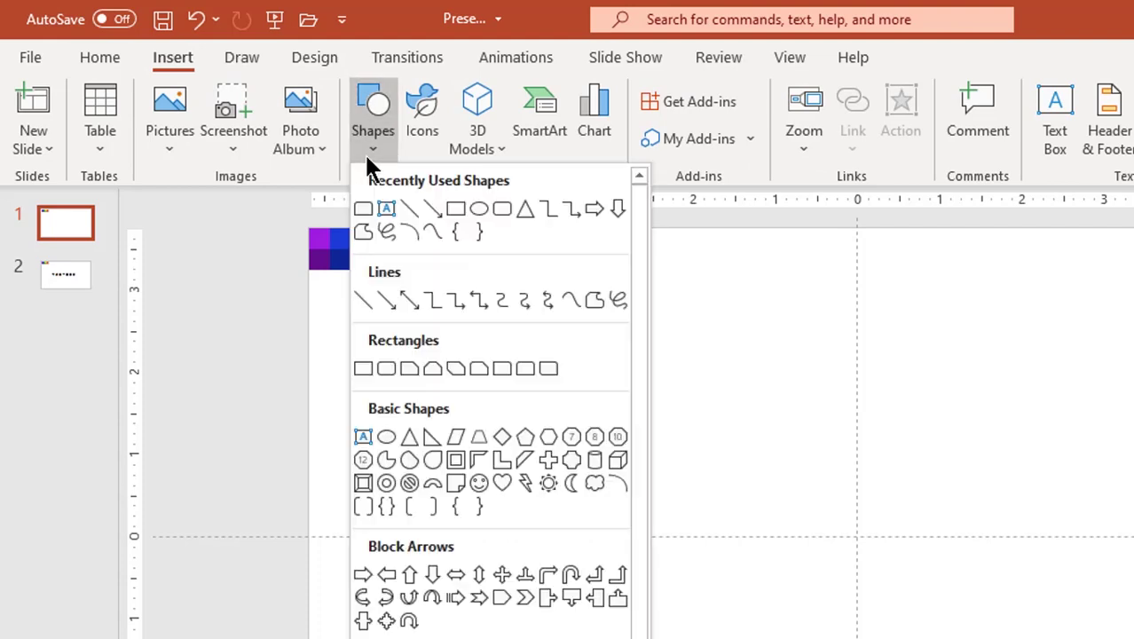
click(453, 211)
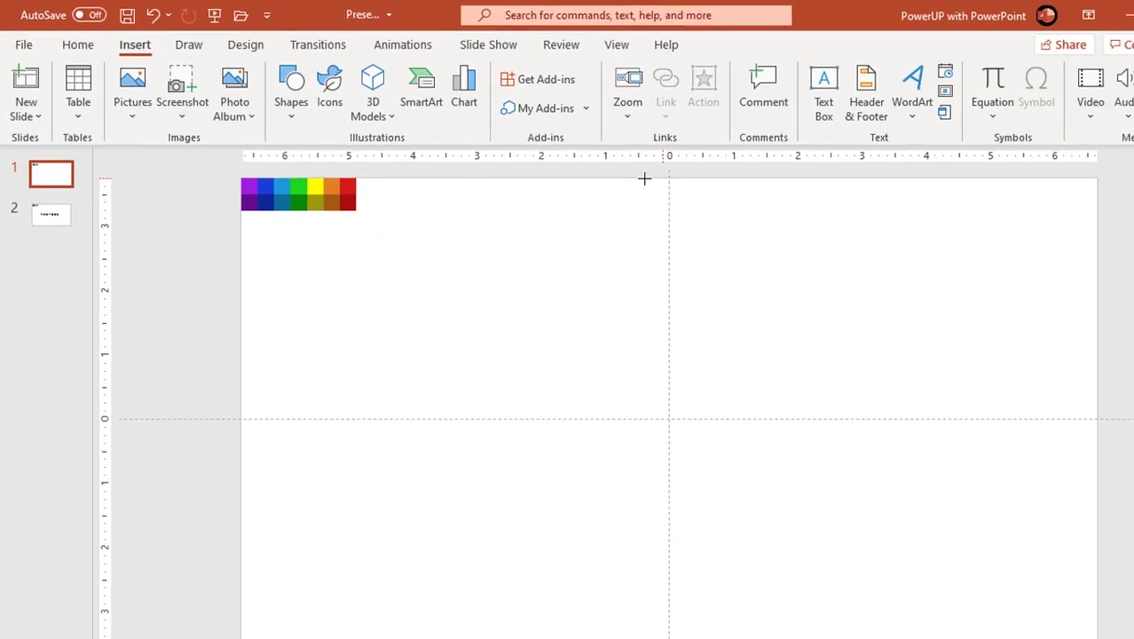
mouse_move(586, 164)
mouse_down()
mouse_move(674, 541)
mouse_move(679, 602)
mouse_move(661, 607)
mouse_up()
drag(632, 509, 625, 509)
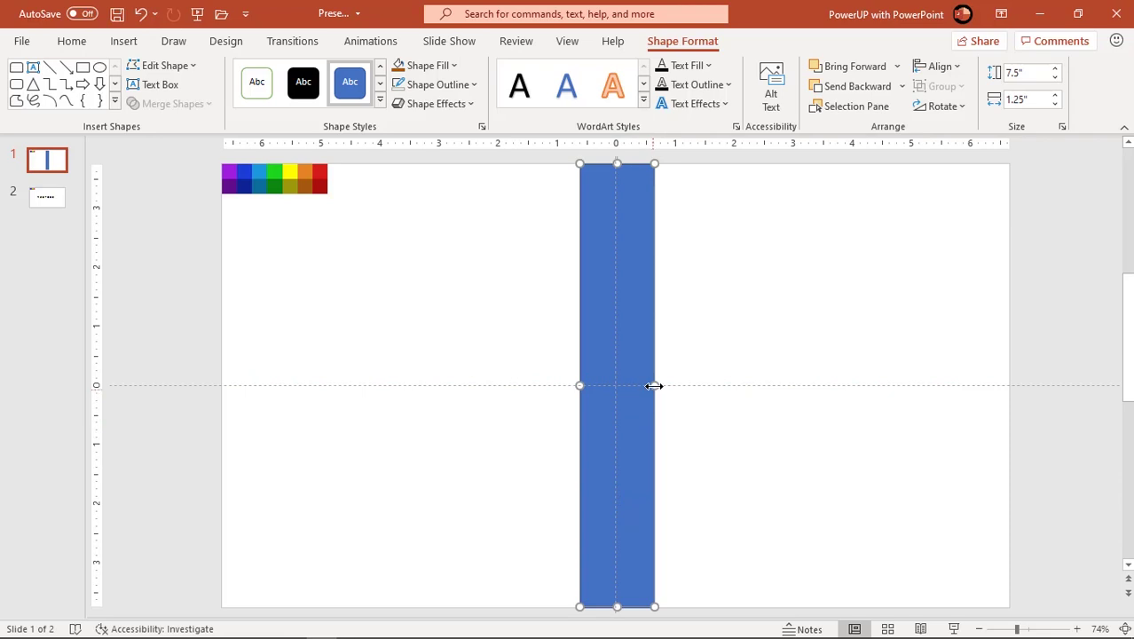
drag(649, 385, 615, 409)
Remove the bar's outline, align it to the slide top and bottom, and copy it rightward.
click(430, 88)
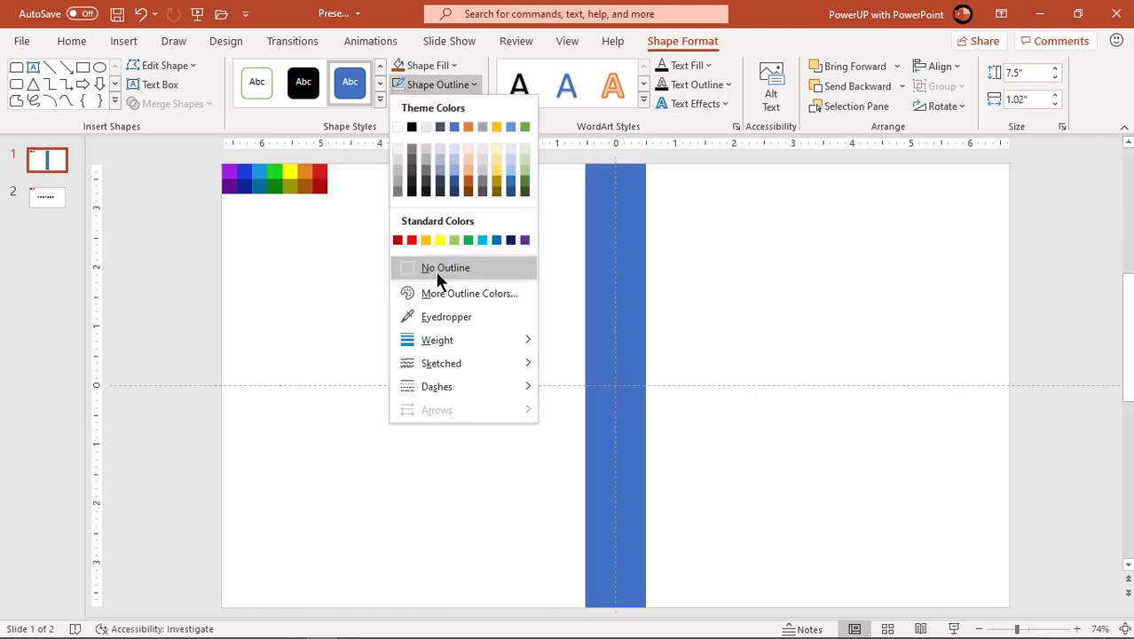
click(434, 268)
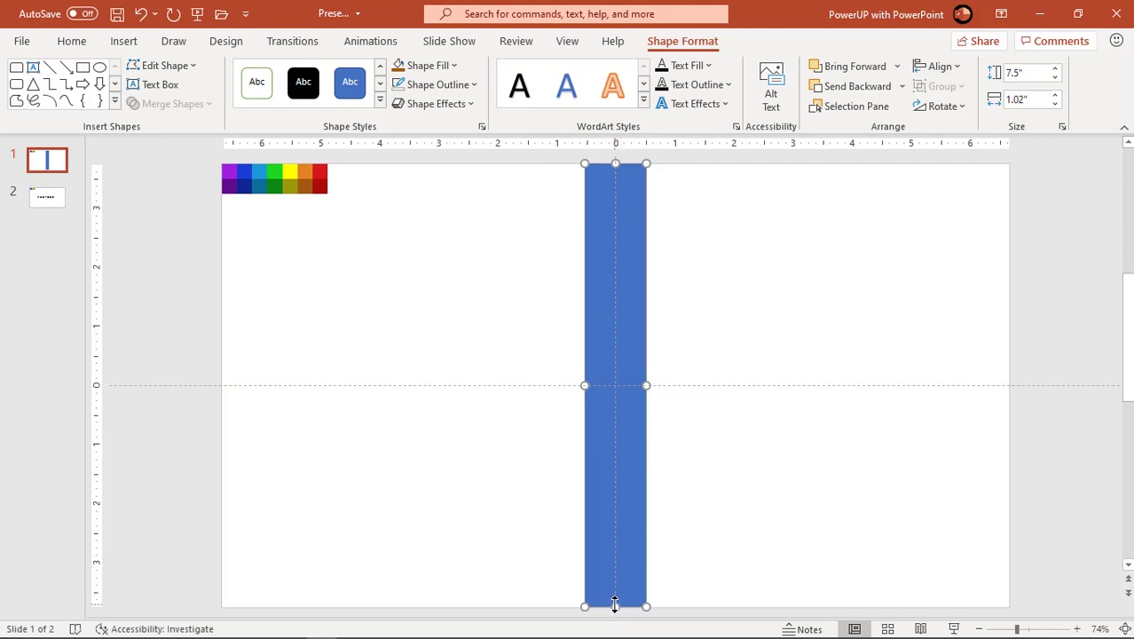
drag(614, 603, 613, 607)
drag(615, 168, 615, 163)
drag(620, 273, 677, 262)
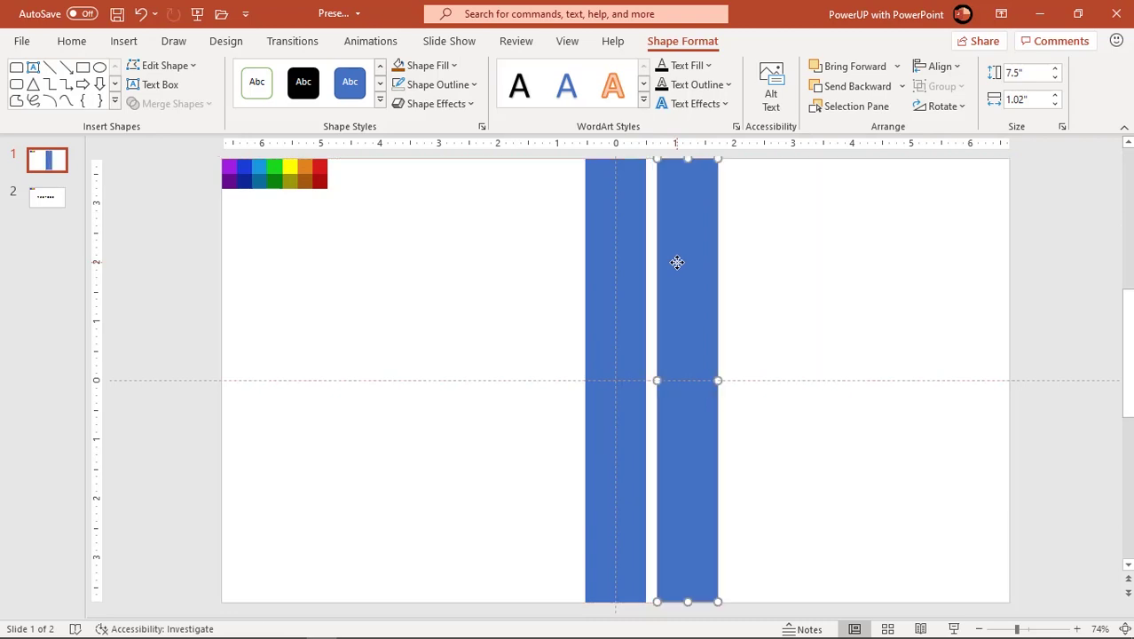
Repeat the duplicate with Ctrl+D and copy three bars onto the slide's left half.
key(Left)
key(Left)
key(Left)
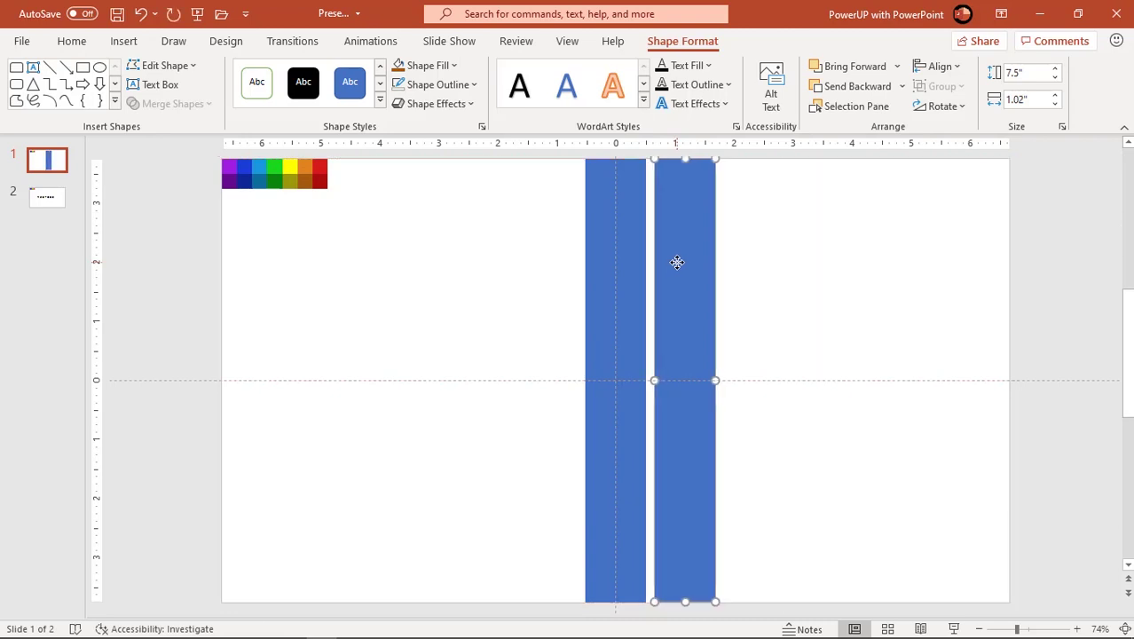
key(ctrl+d)
key(ctrl+d)
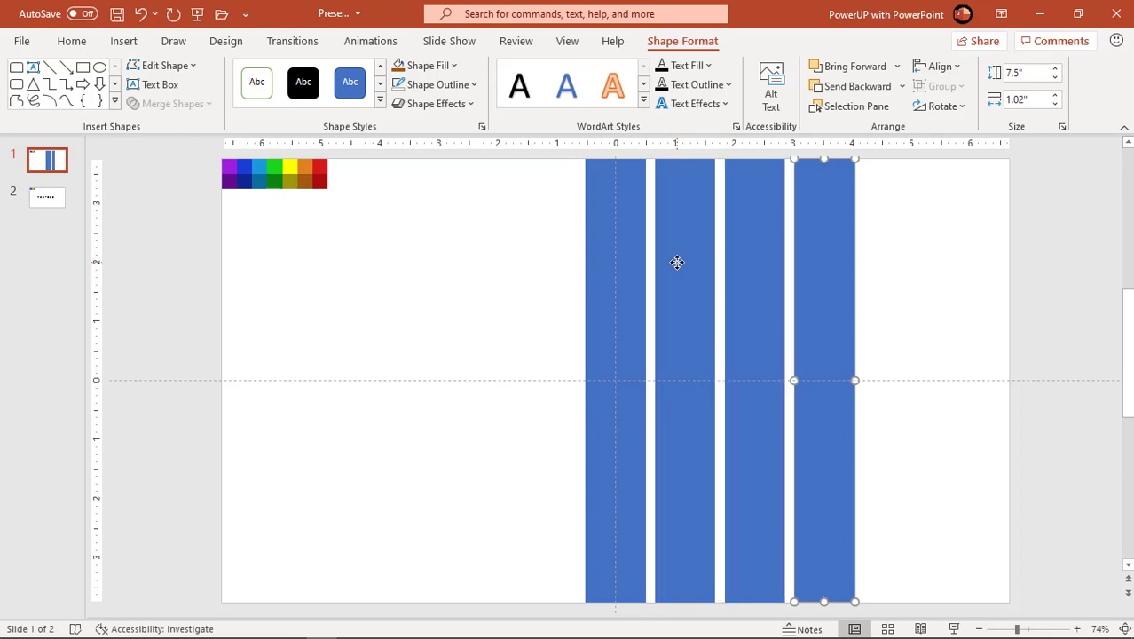
shift+click(678, 263)
shift+click(750, 274)
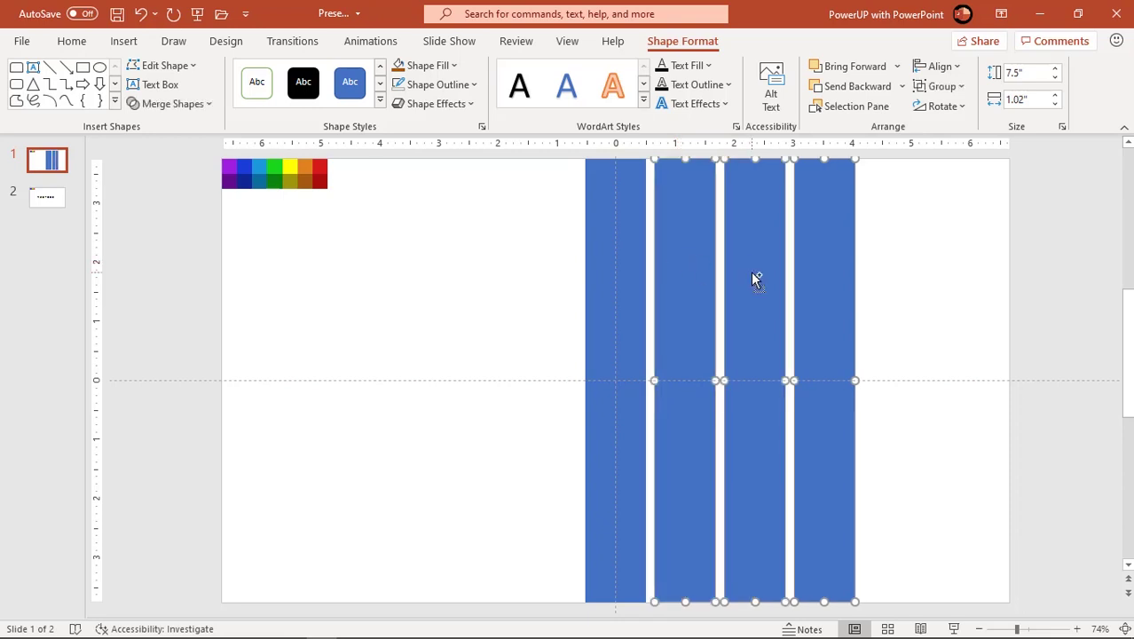
drag(761, 270, 478, 274)
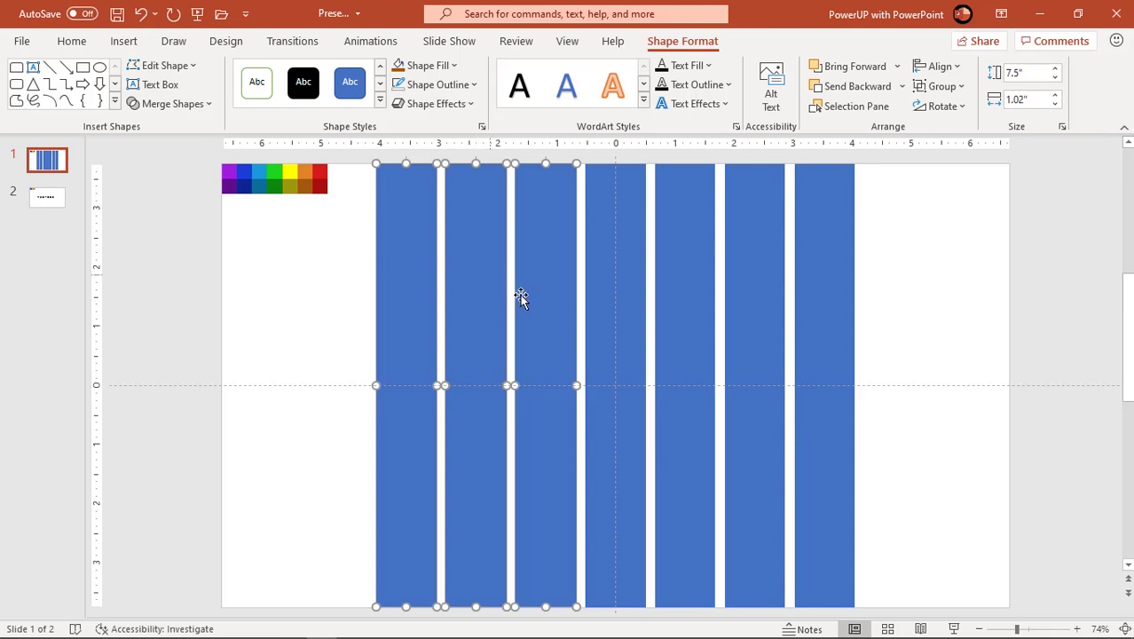
Select all seven bars and distribute them horizontally.
shift+click(638, 321)
shift+click(696, 322)
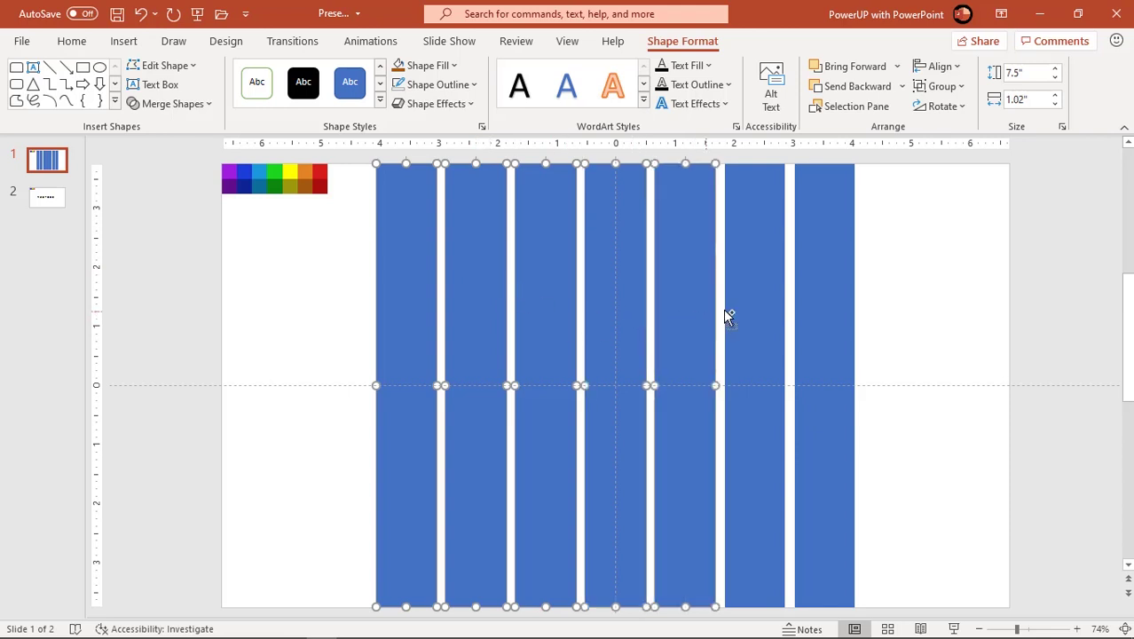
shift+click(739, 303)
shift+click(824, 302)
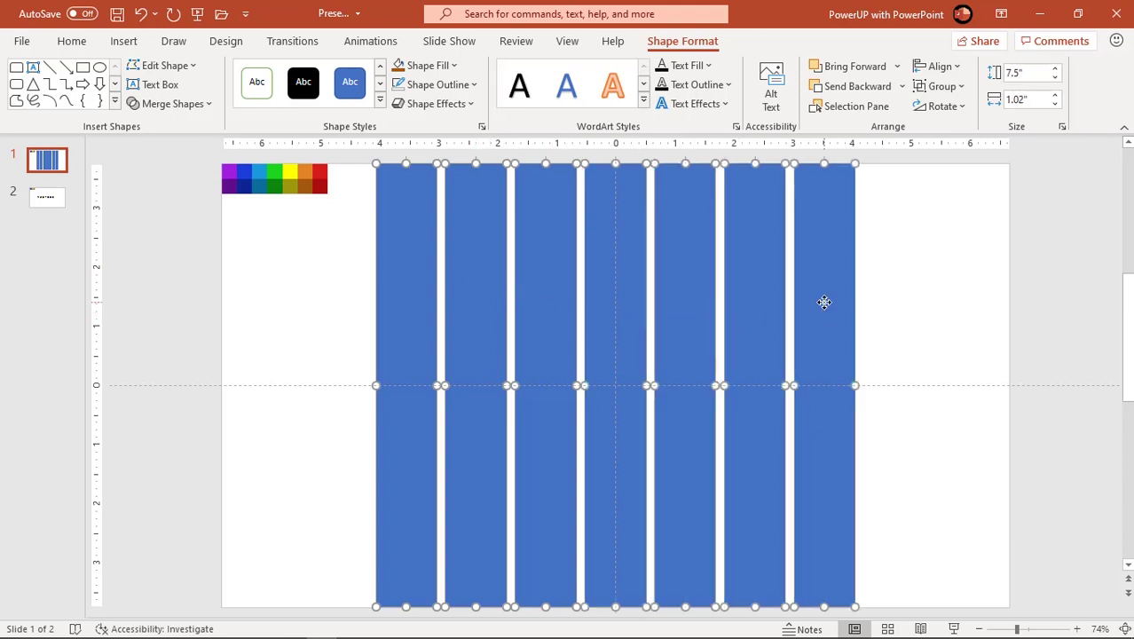
click(934, 67)
click(942, 234)
click(920, 286)
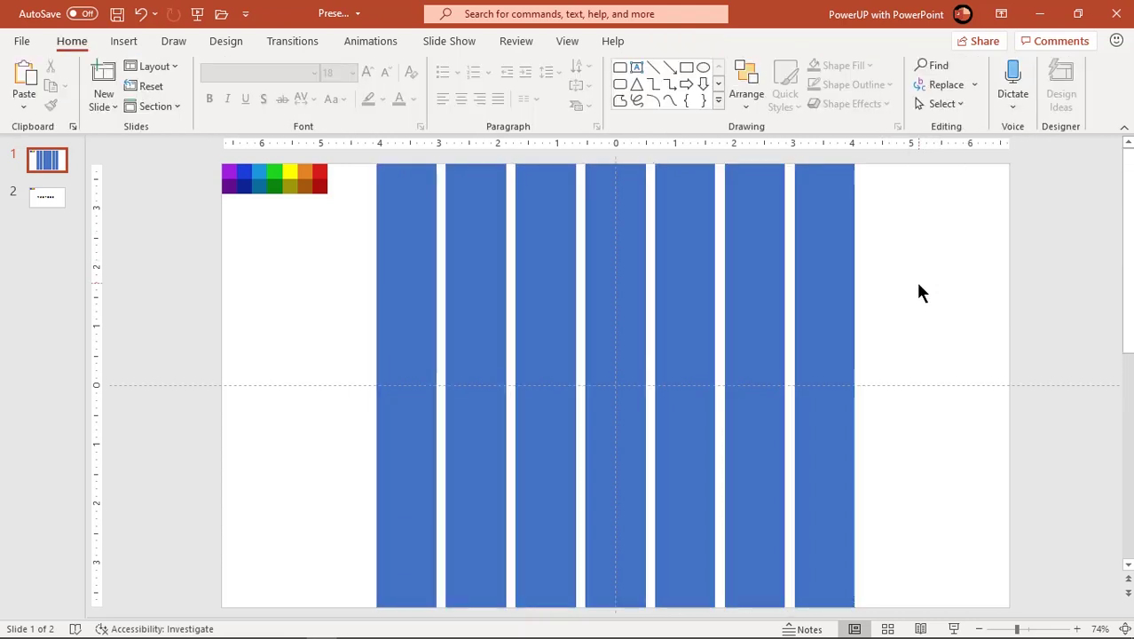
Eyedrop purple, dark blue and light blue from the swatch strip onto the first three bars.
click(412, 302)
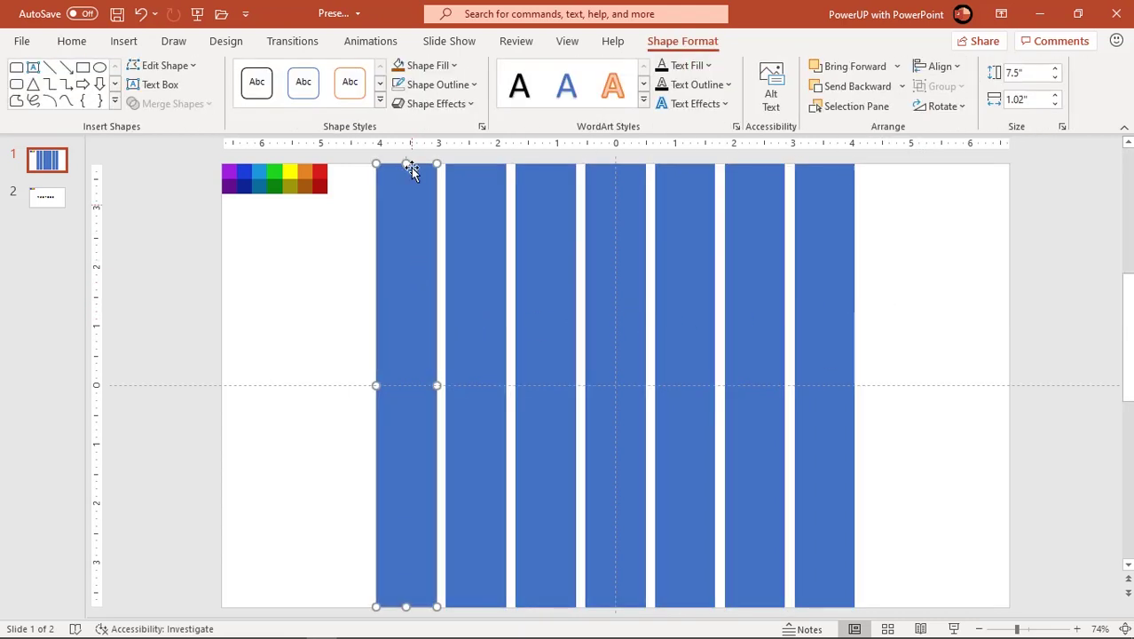
click(435, 68)
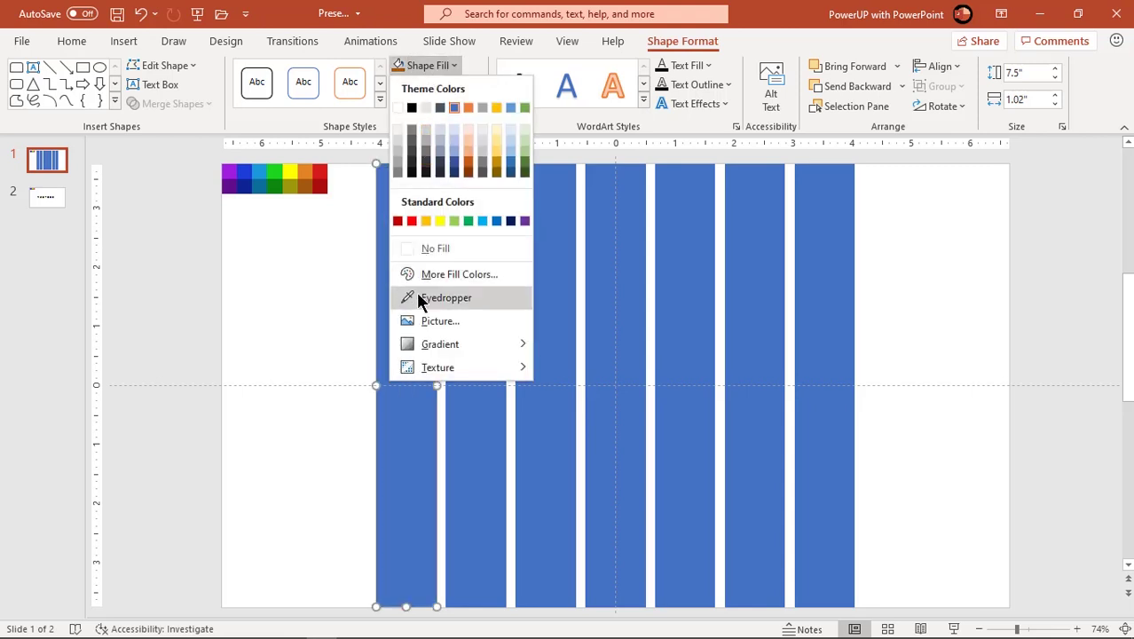
click(417, 293)
click(229, 172)
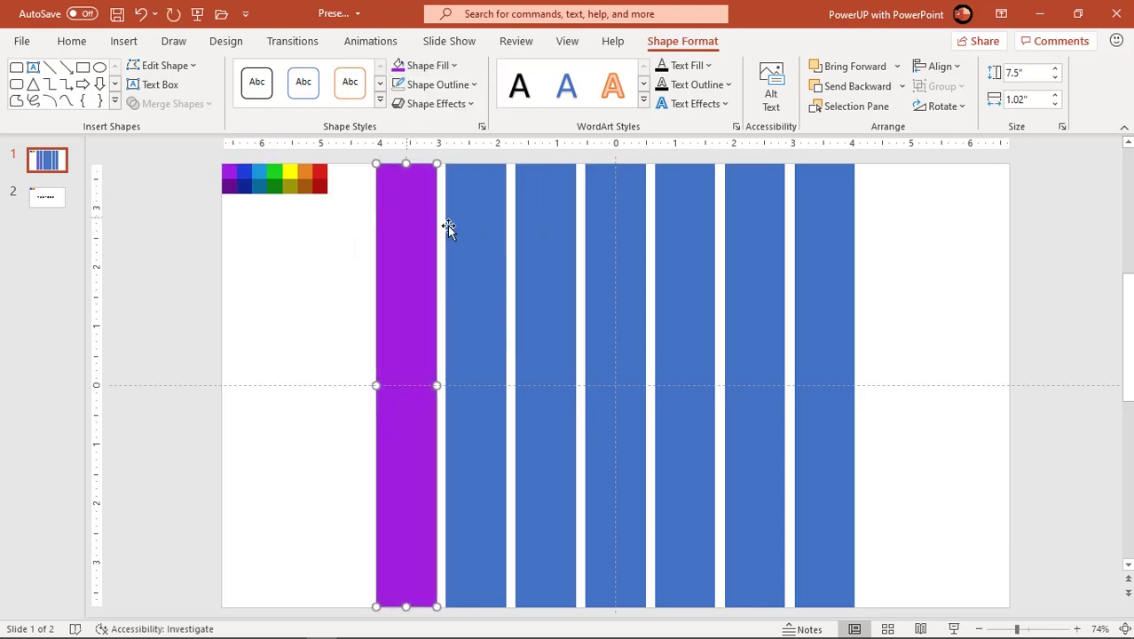
click(453, 228)
click(429, 69)
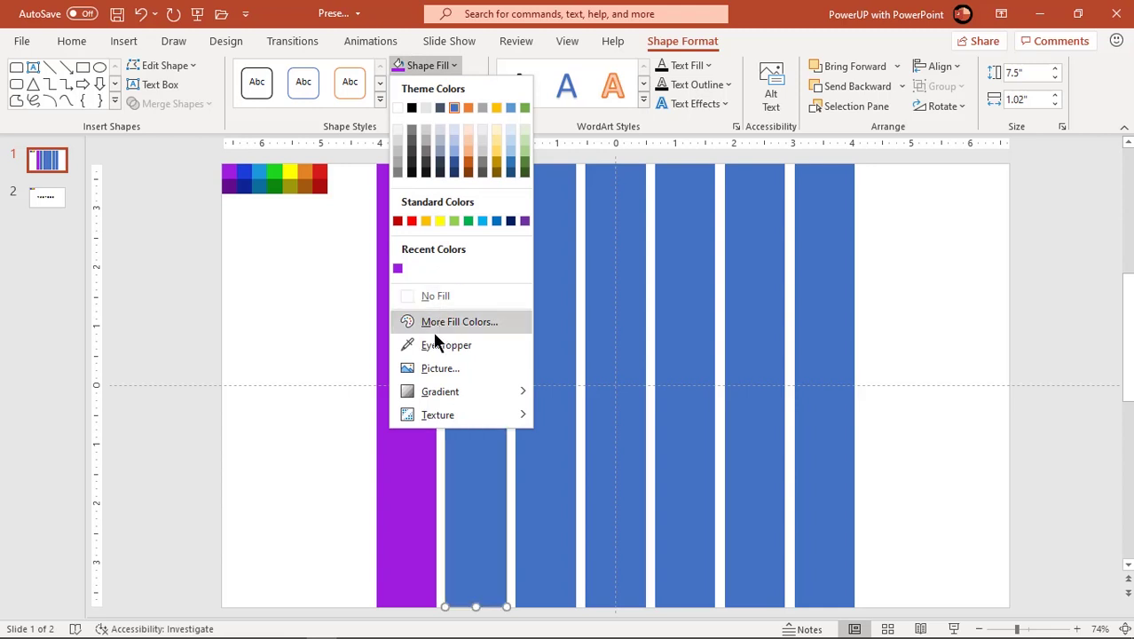
click(426, 345)
click(245, 172)
click(546, 232)
click(426, 65)
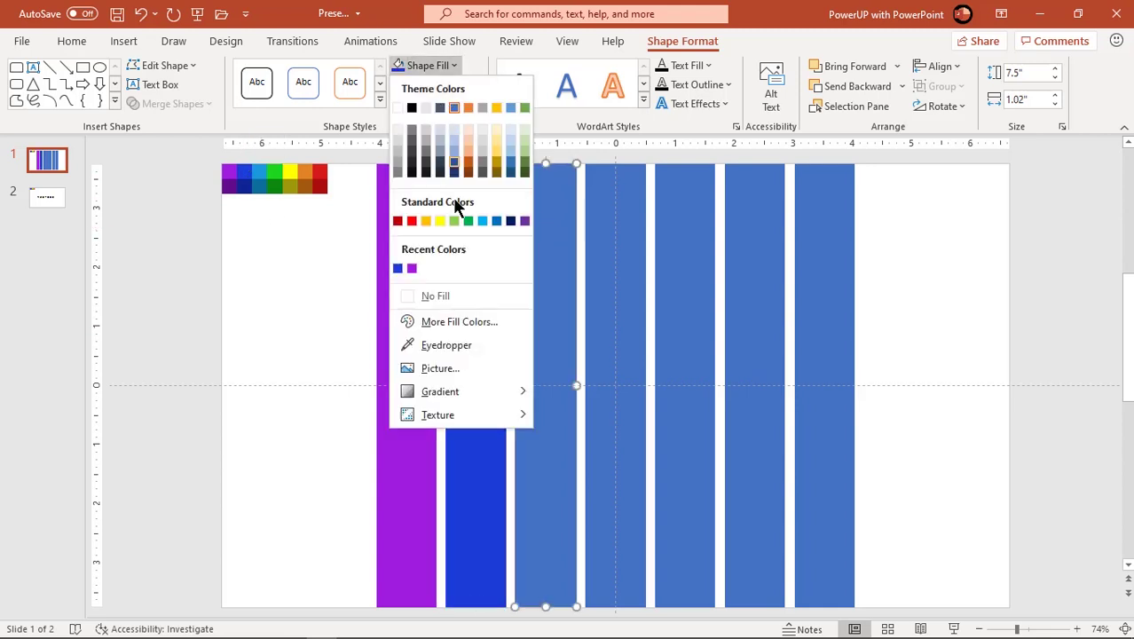
click(444, 345)
click(259, 172)
Eyedrop green, yellow and orange onto the fourth, fifth and sixth bars.
click(615, 230)
click(426, 66)
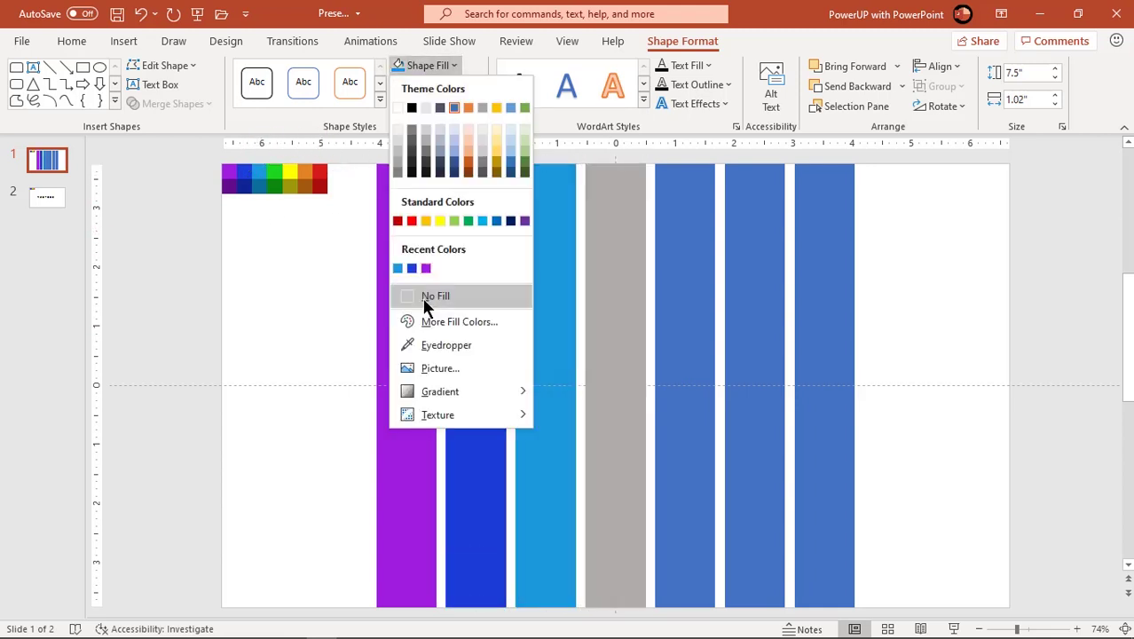
click(431, 346)
click(275, 173)
click(683, 249)
click(424, 66)
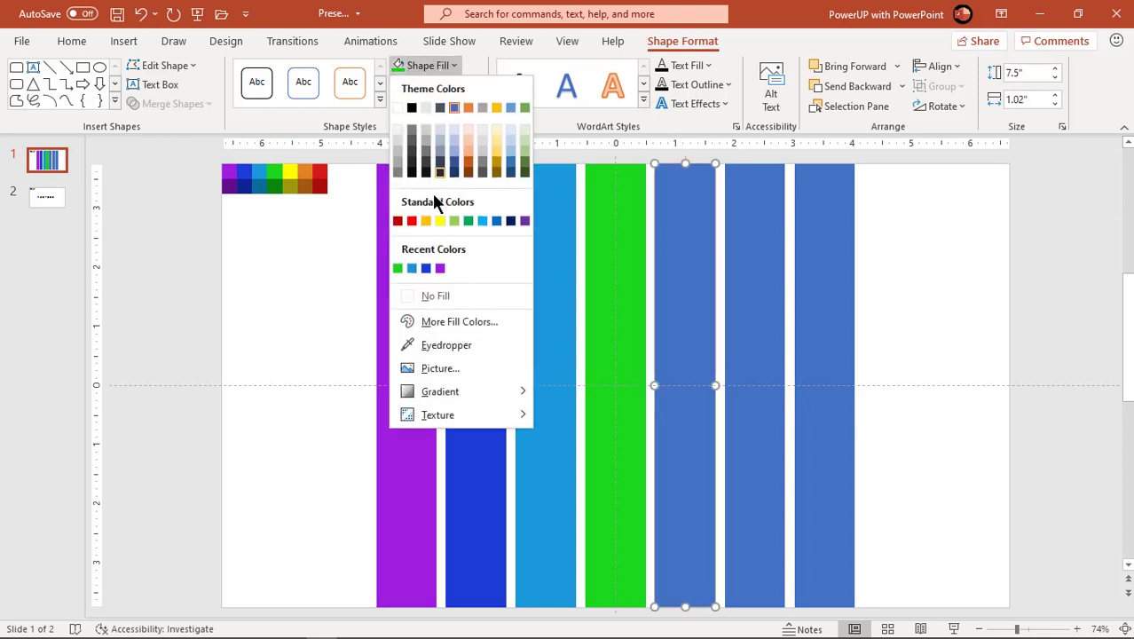
click(444, 345)
click(290, 172)
click(741, 213)
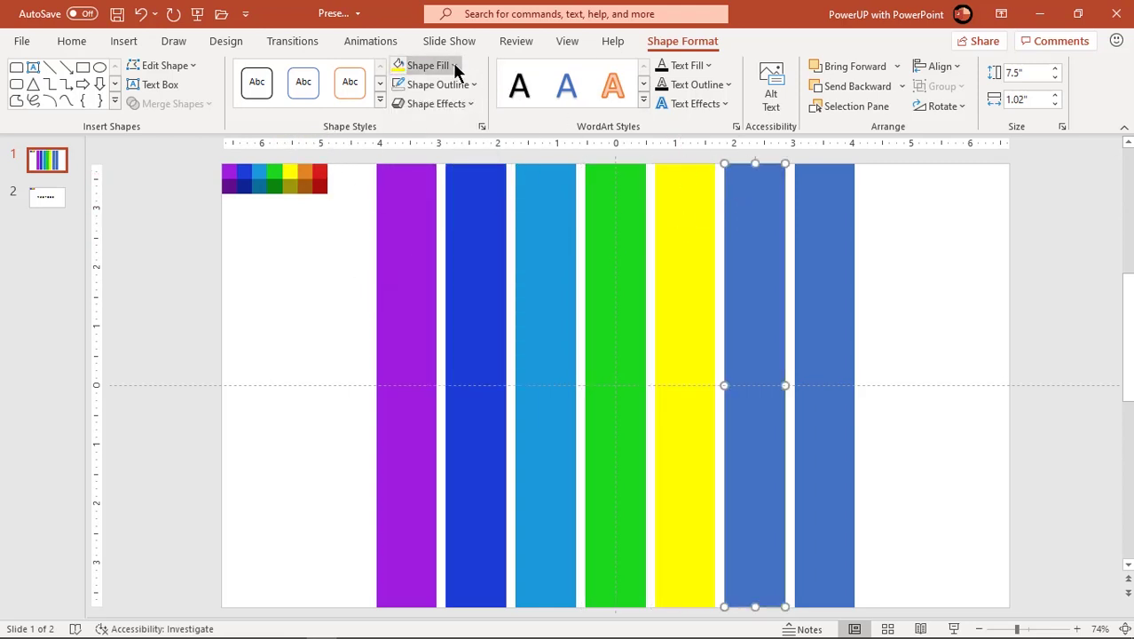
click(451, 66)
click(425, 345)
click(305, 172)
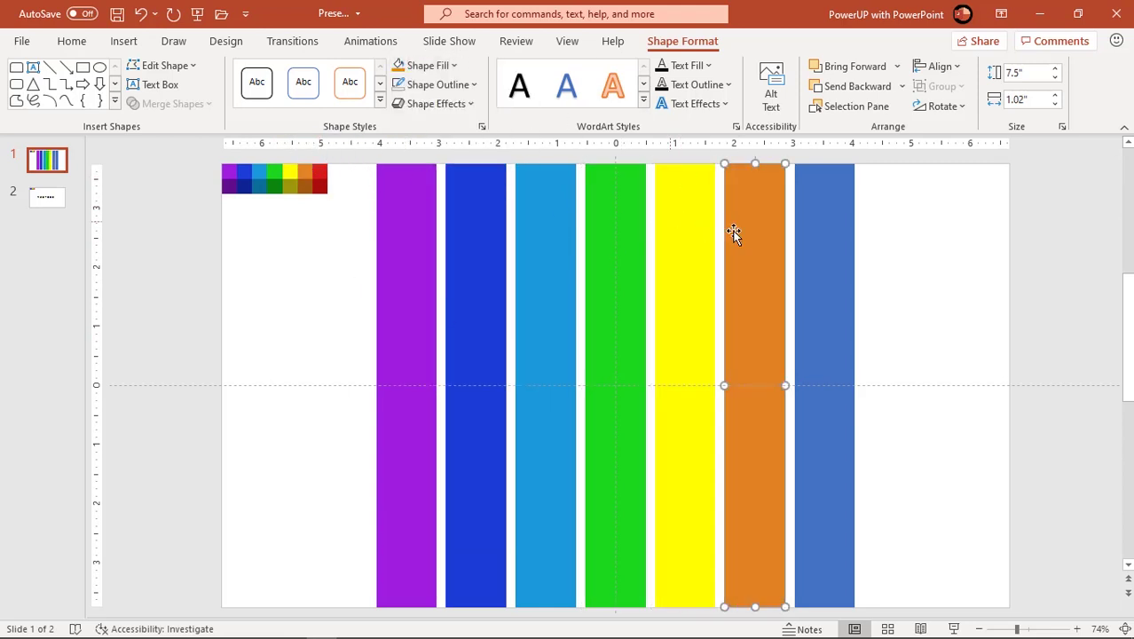
Eyedrop red from the swatch strip onto the seventh bar.
click(811, 233)
click(453, 68)
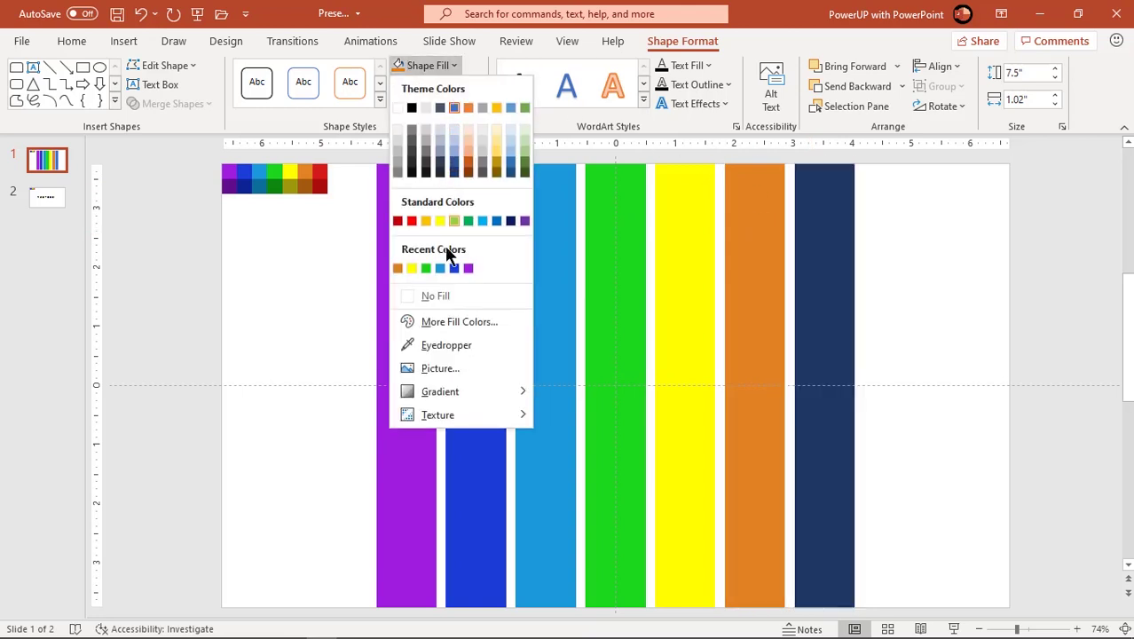
click(435, 345)
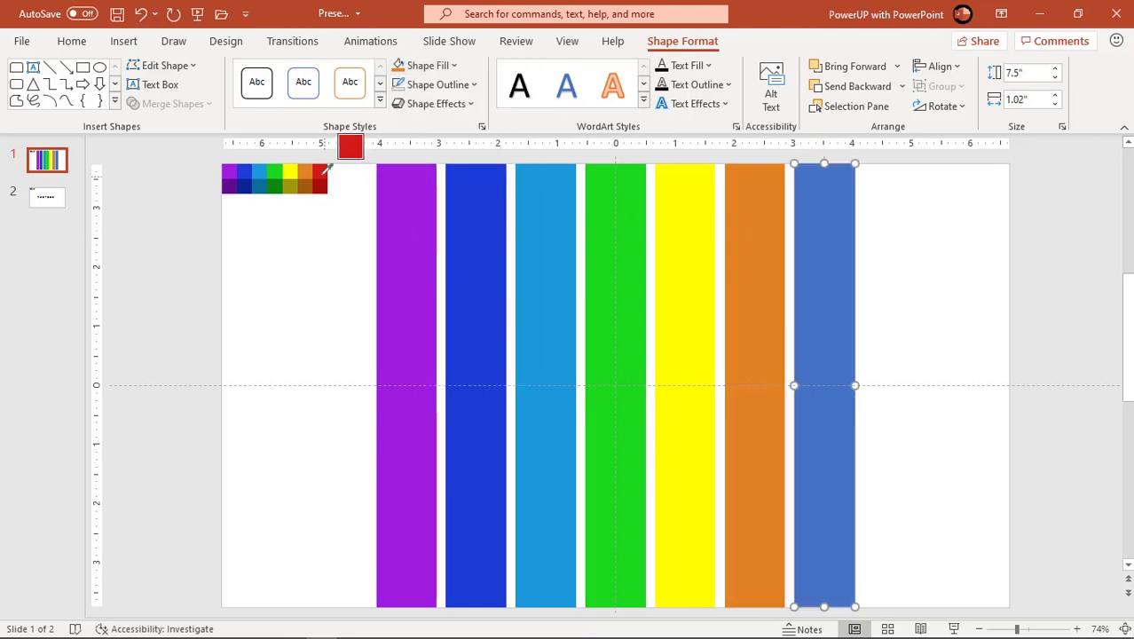
click(323, 171)
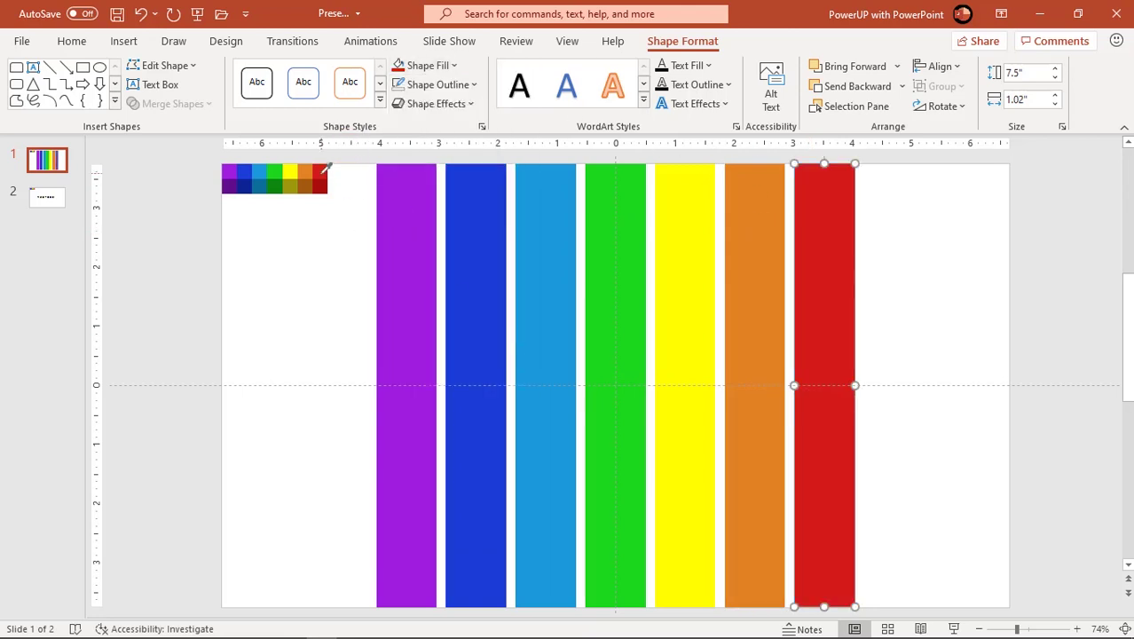
click(329, 280)
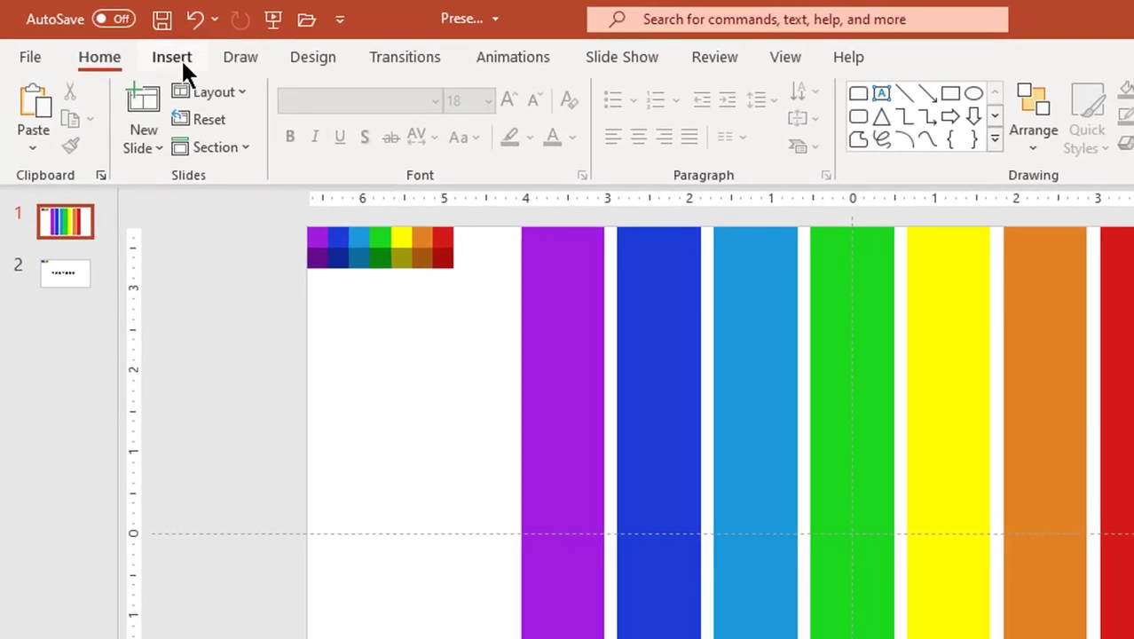
Draw an outline-free 0.38 by 1.02 inch rectangle across the purple stripe's top.
click(123, 41)
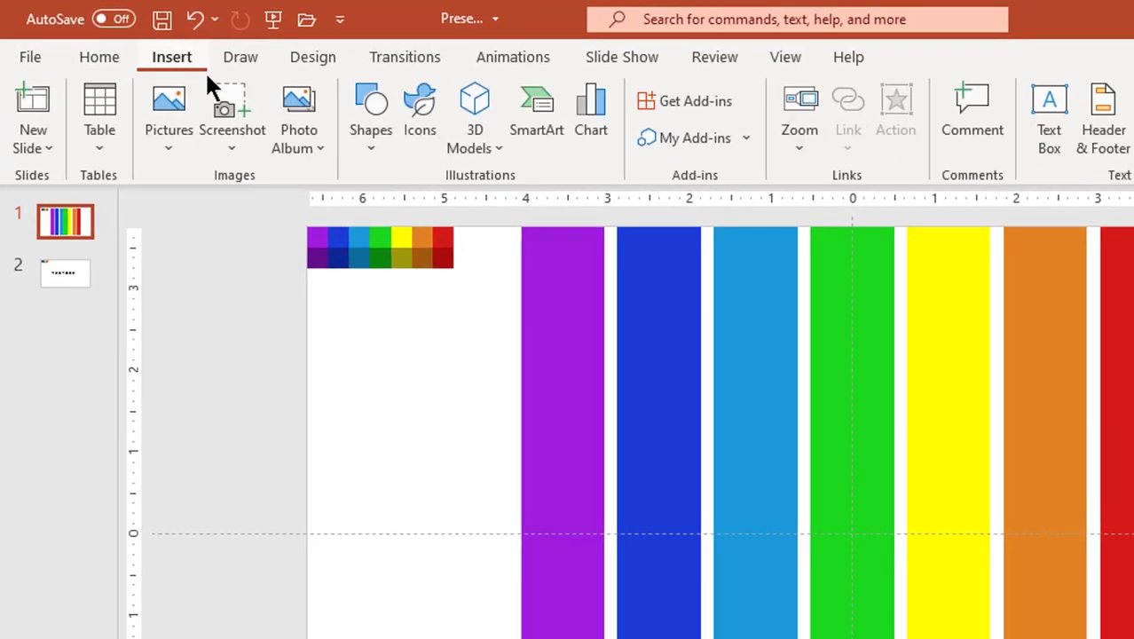
click(363, 149)
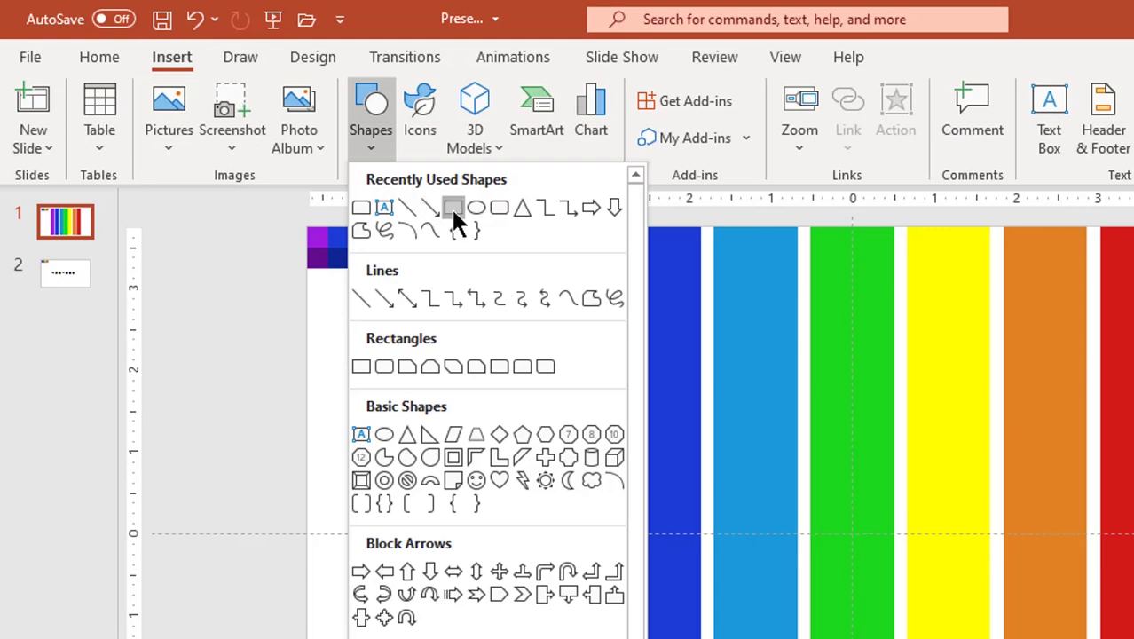
click(451, 207)
drag(524, 262, 568, 288)
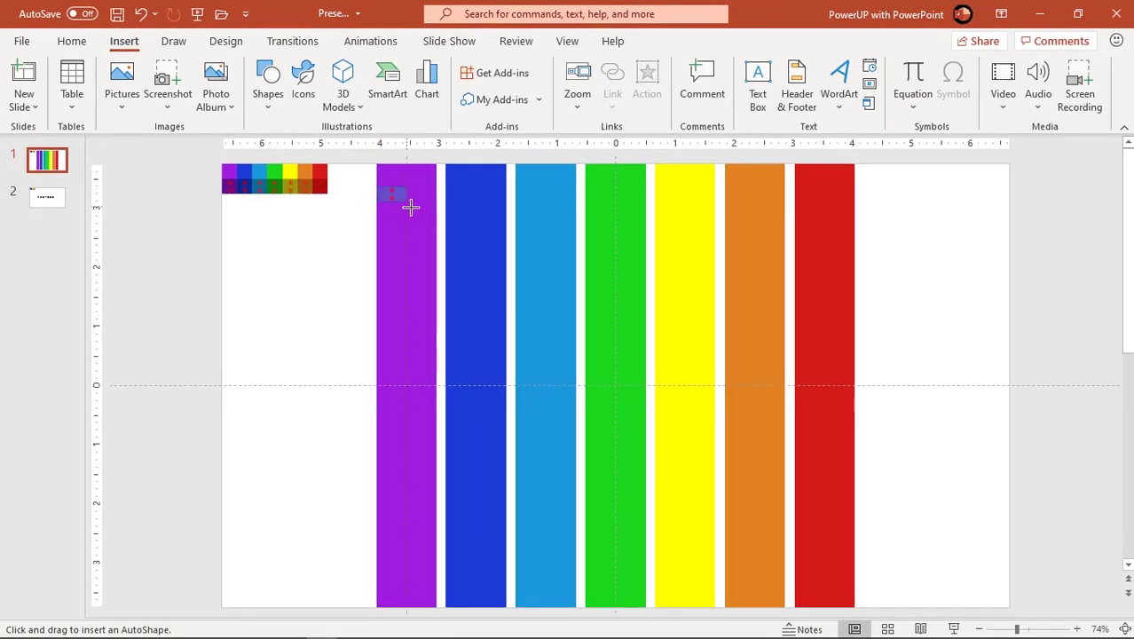
drag(410, 207, 433, 208)
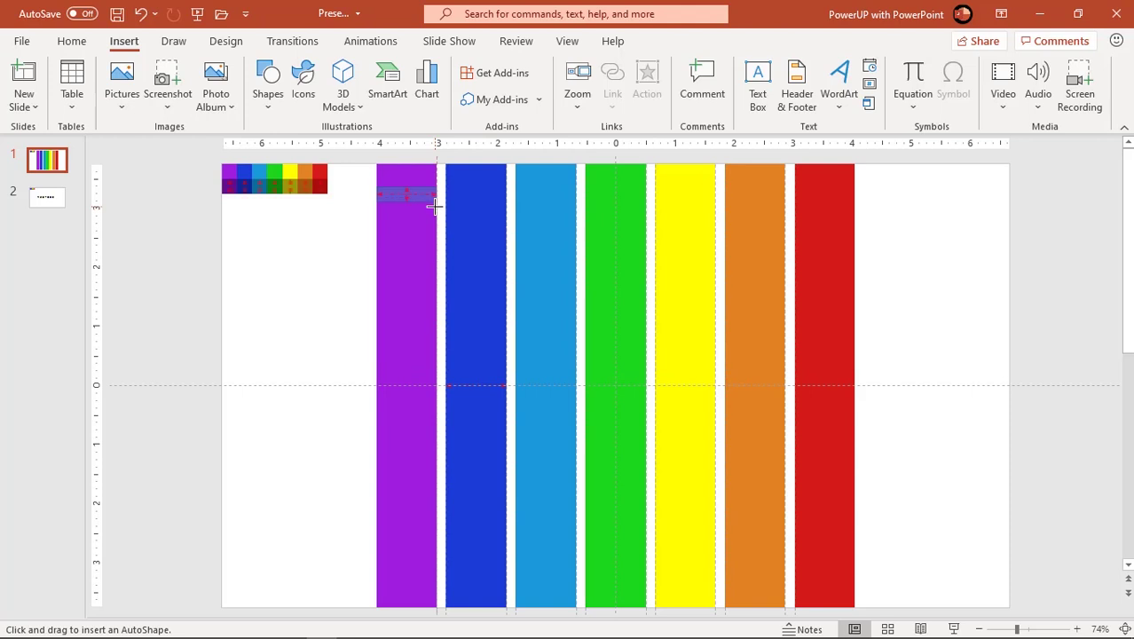
drag(434, 207, 438, 210)
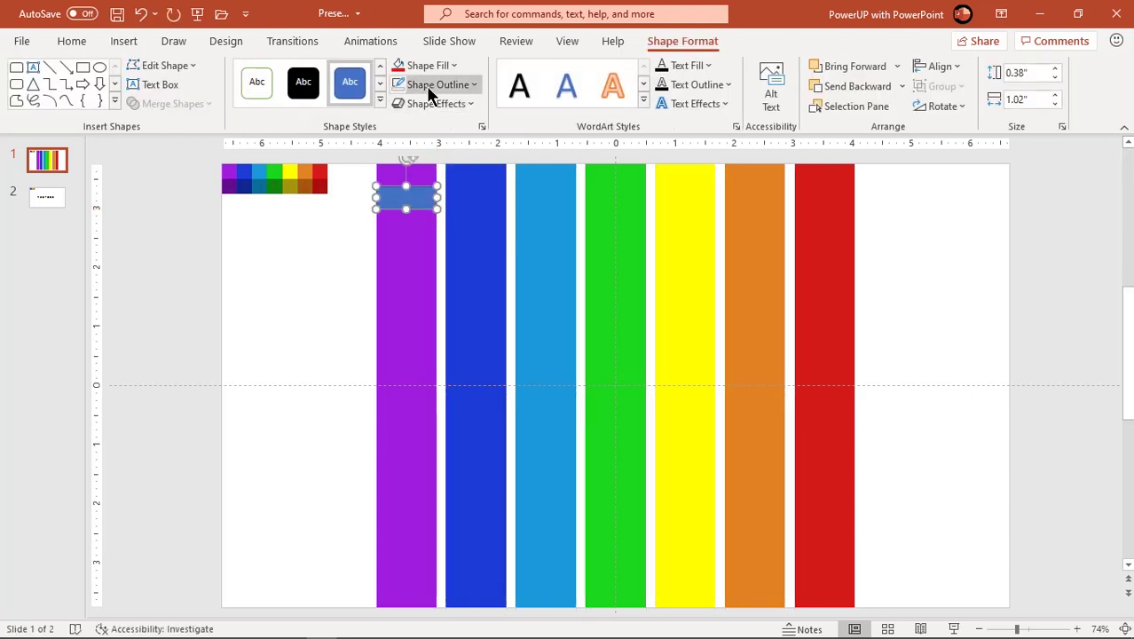
click(426, 85)
click(422, 313)
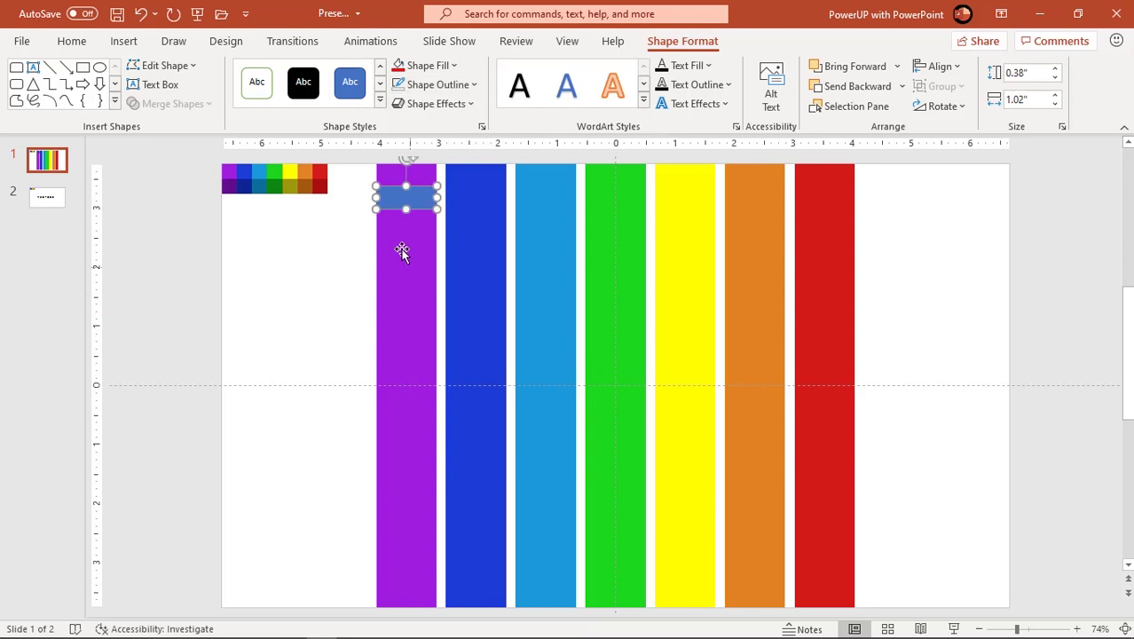
scroll(401, 248, up, 5)
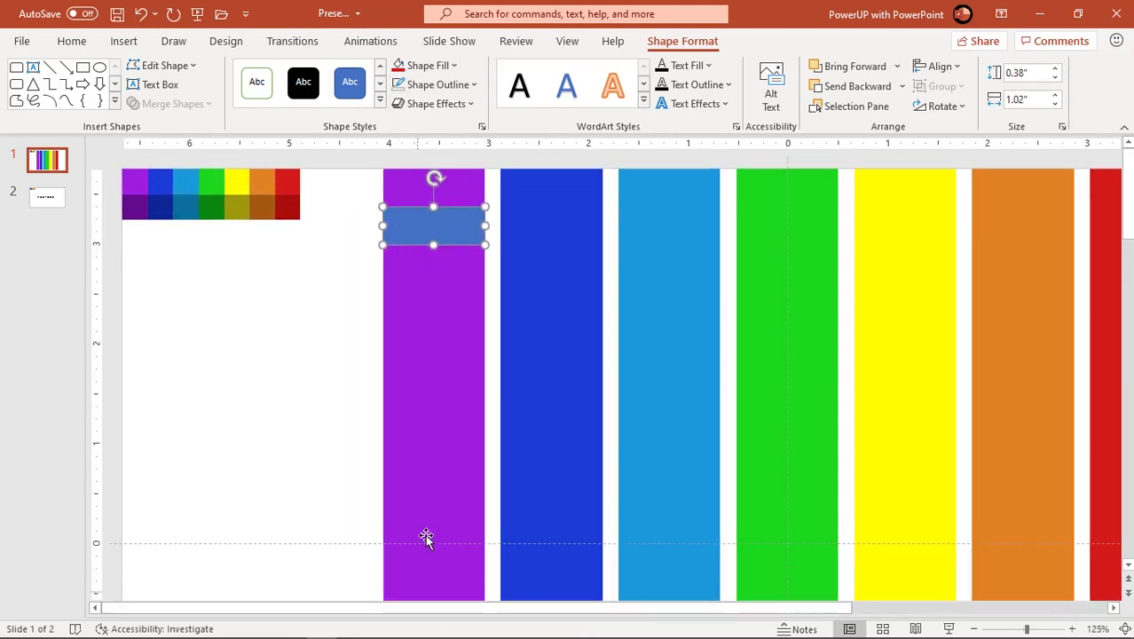
drag(431, 247, 434, 278)
click(332, 295)
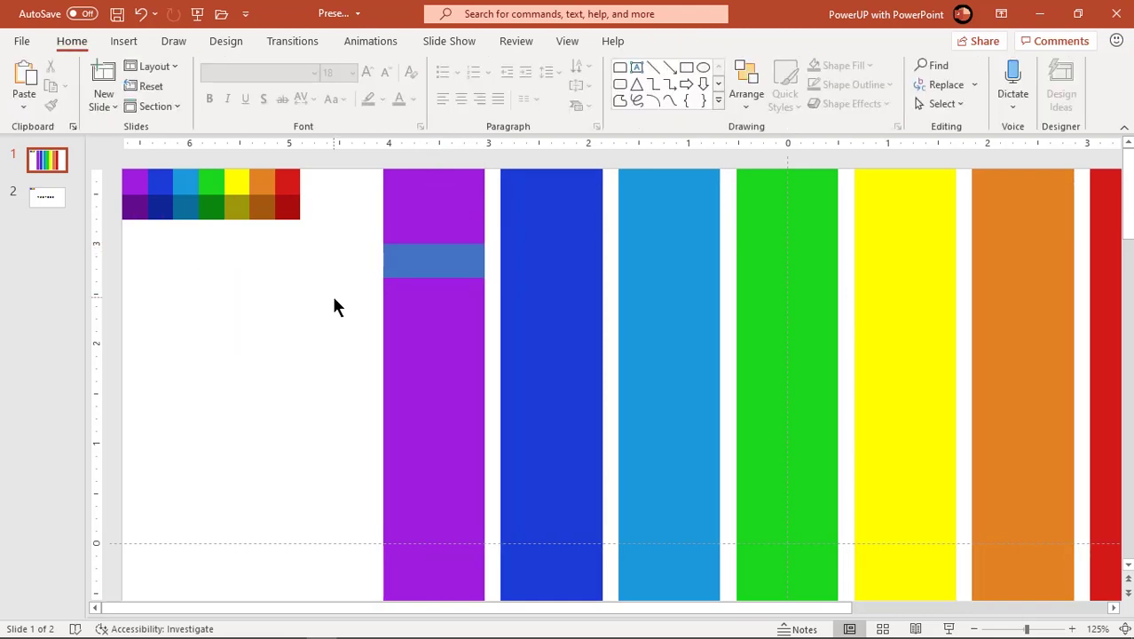
Give the band a gradient fill with three stops, the middle one at 53%.
right_click(418, 262)
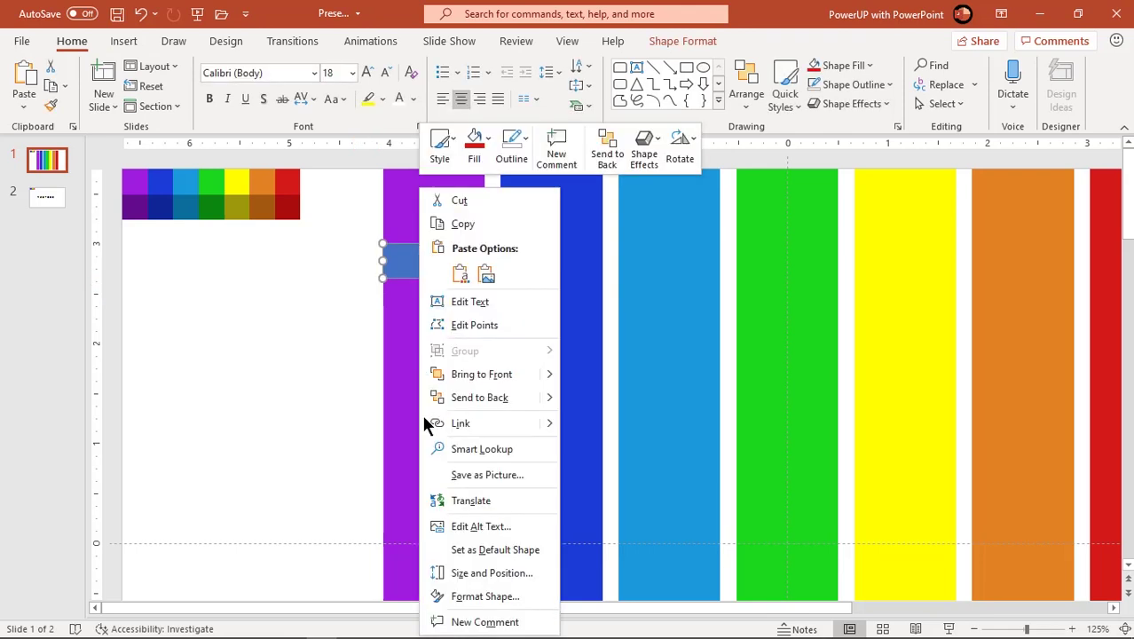
click(458, 597)
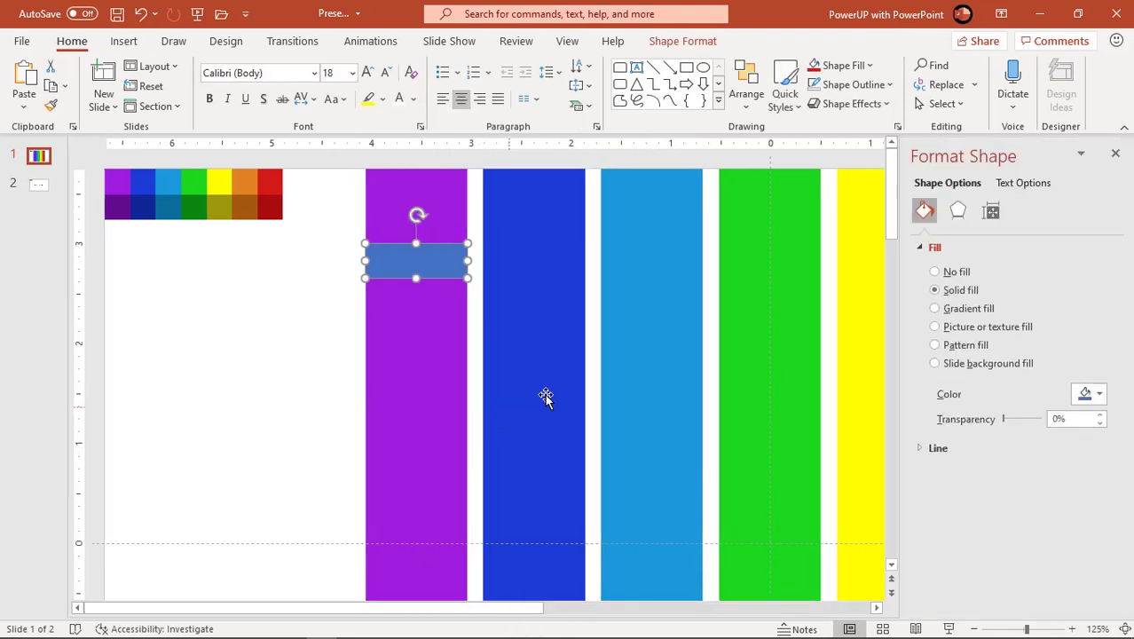
click(958, 313)
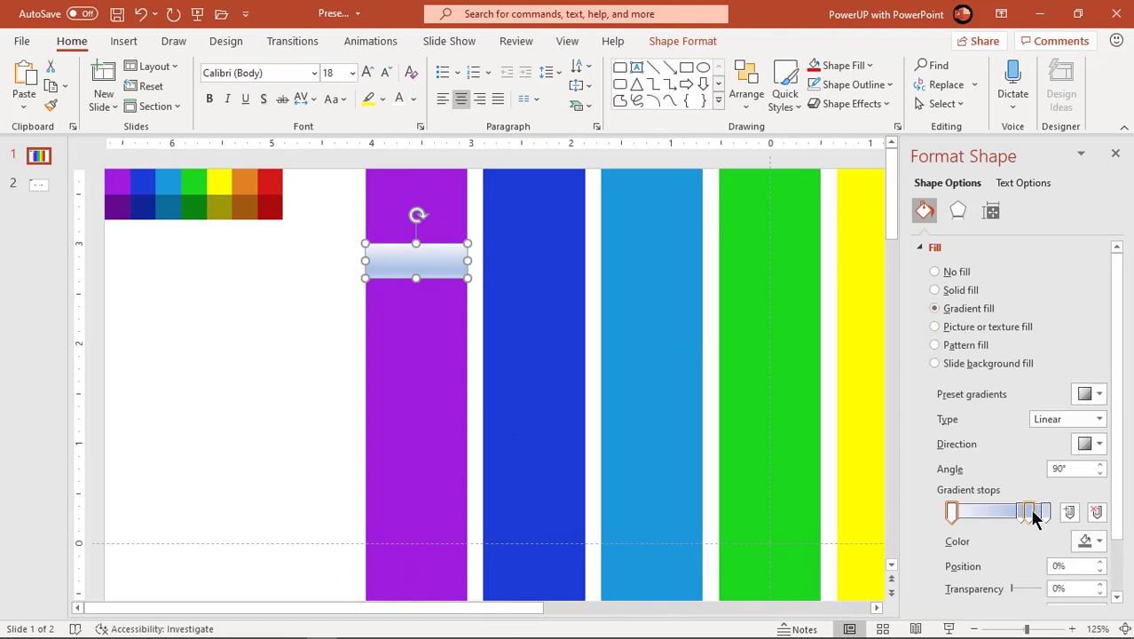
click(1045, 512)
click(1096, 512)
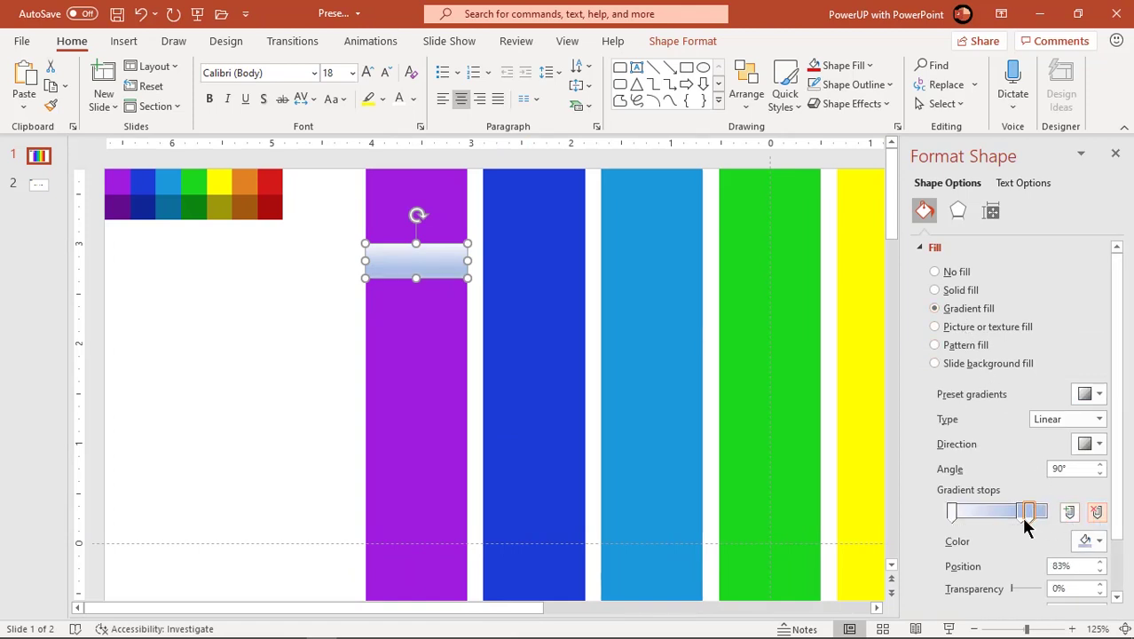
mouse_move(1019, 518)
mouse_down()
mouse_move(966, 516)
mouse_move(1003, 512)
mouse_up()
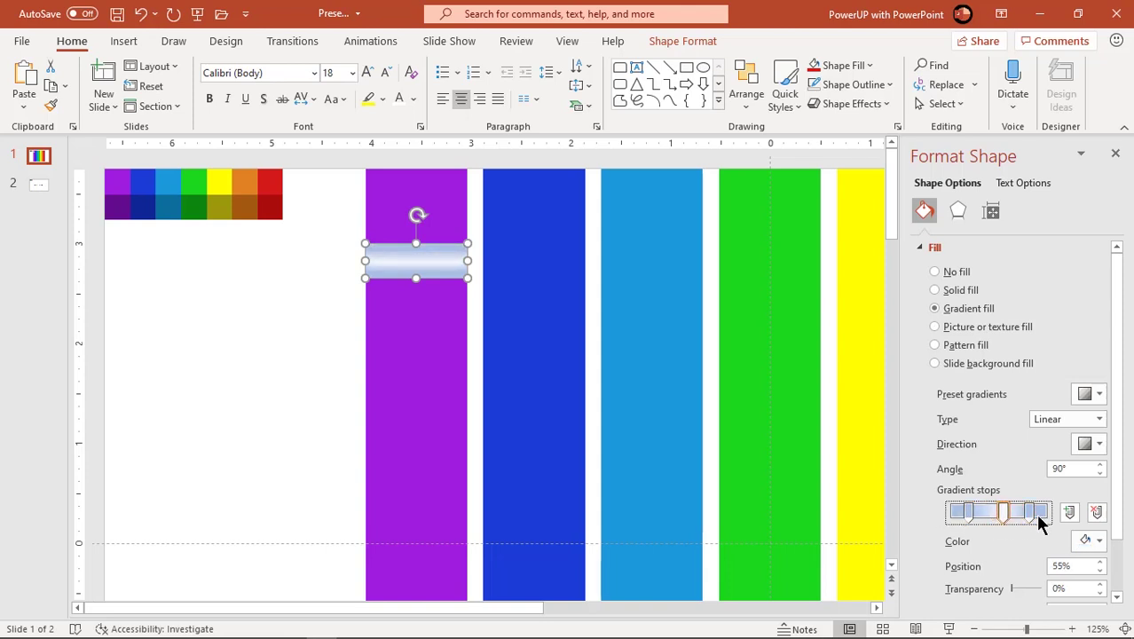
drag(1005, 519, 1003, 519)
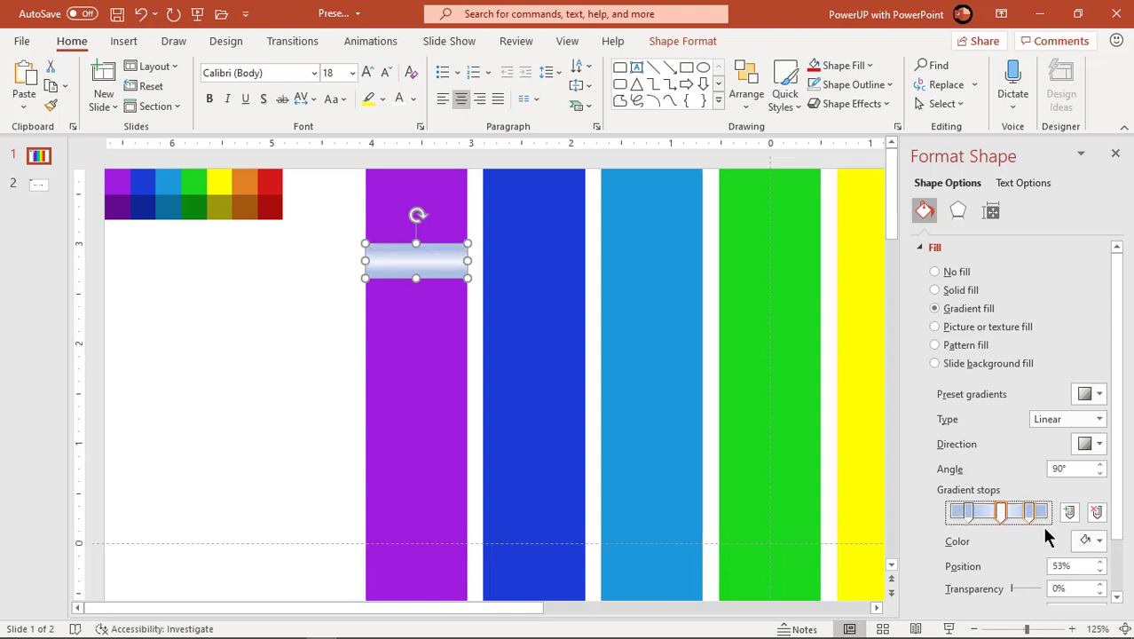
Colour the middle gradient stop purple and the 18% and 83% stops dark purple.
click(1089, 541)
click(1082, 476)
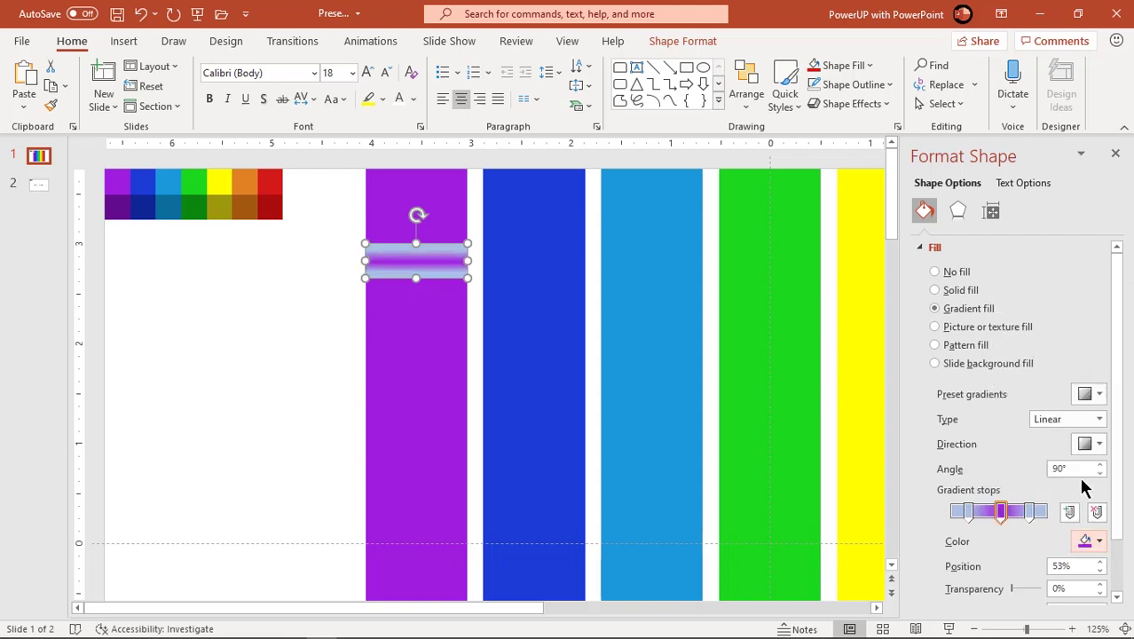
click(1031, 514)
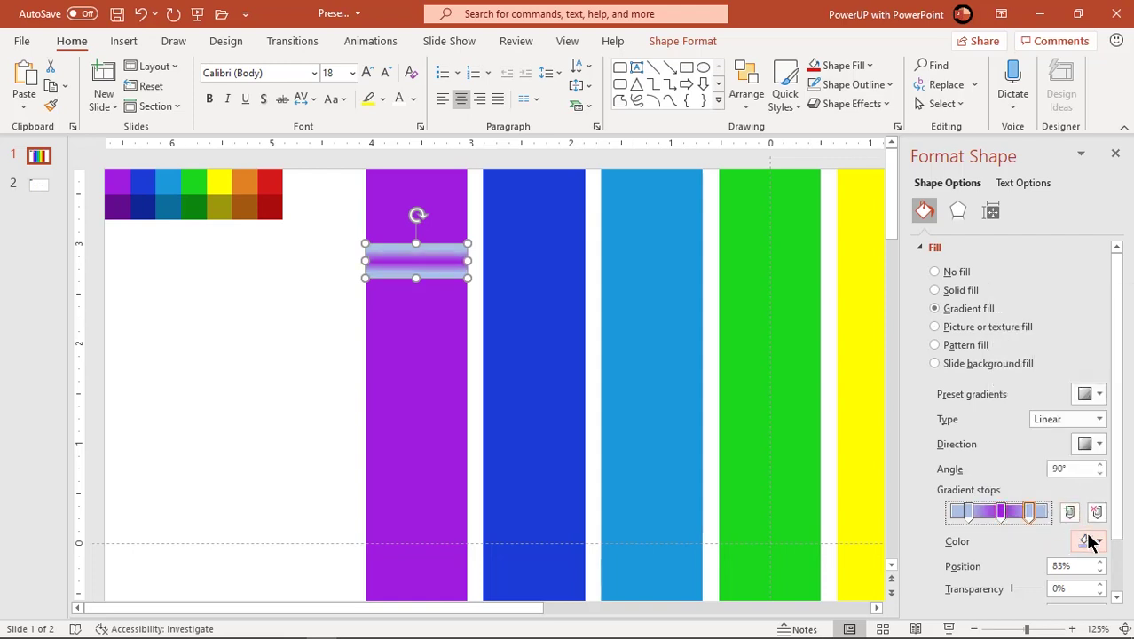
click(1091, 543)
click(1059, 524)
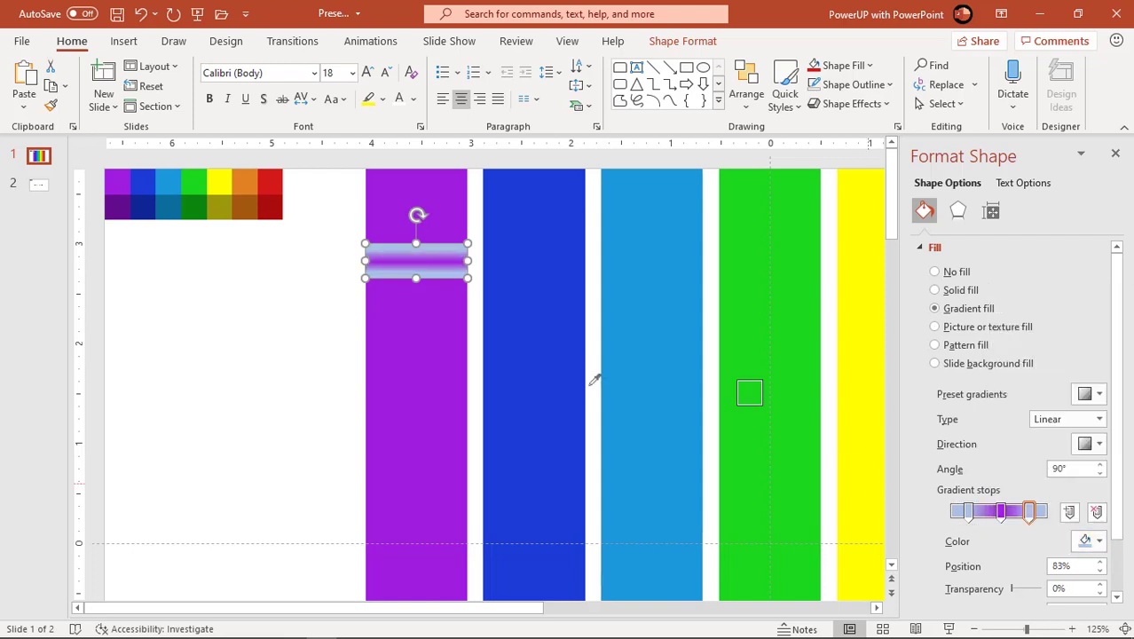
click(119, 206)
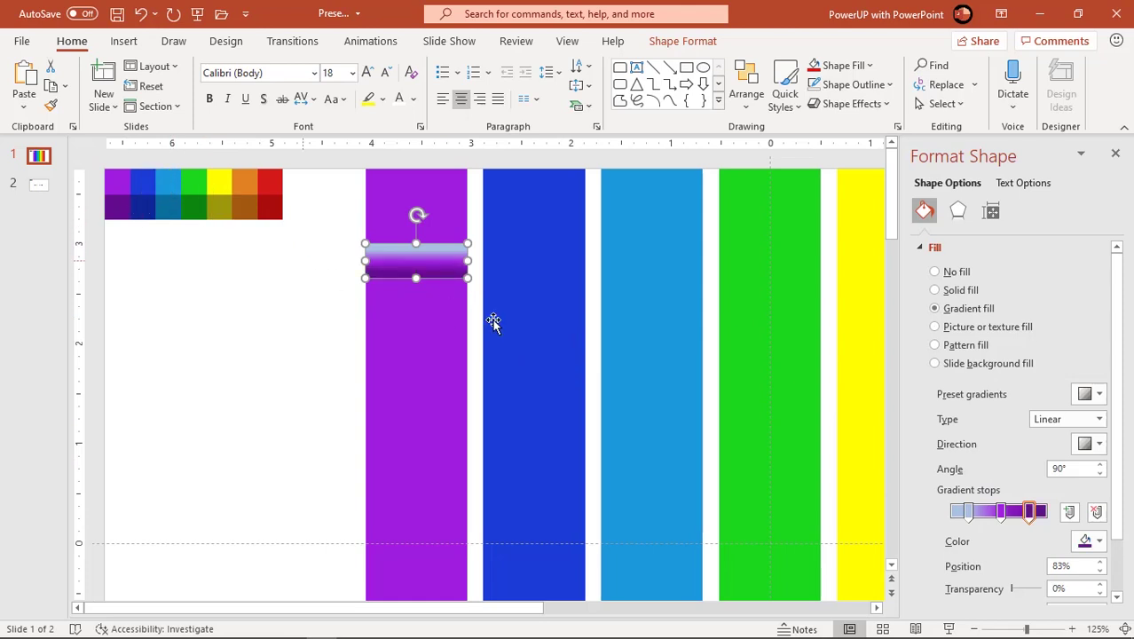
click(969, 514)
click(1090, 541)
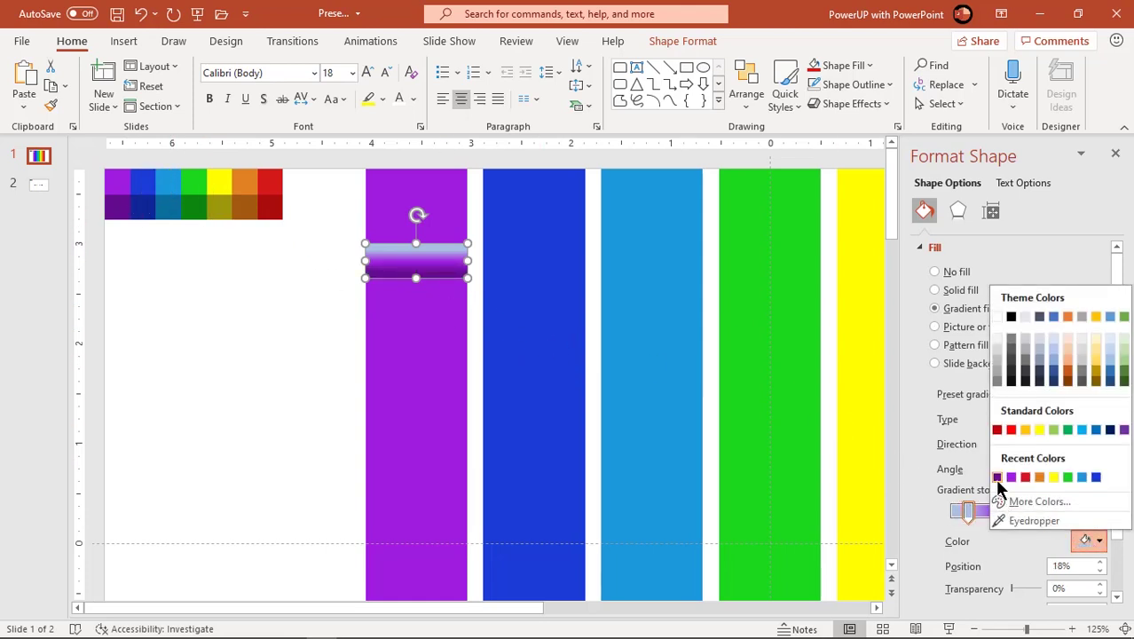
click(996, 478)
click(334, 354)
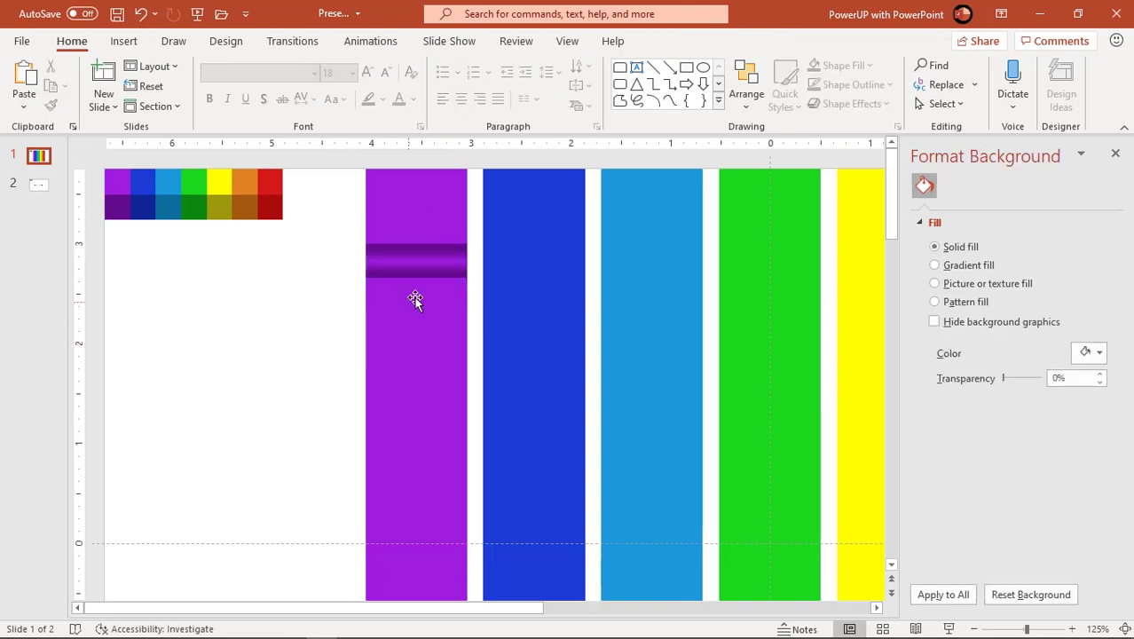
Draw a small vertical rectangle beside the purple band.
click(407, 266)
ctrl+scroll(405, 256, up, 5)
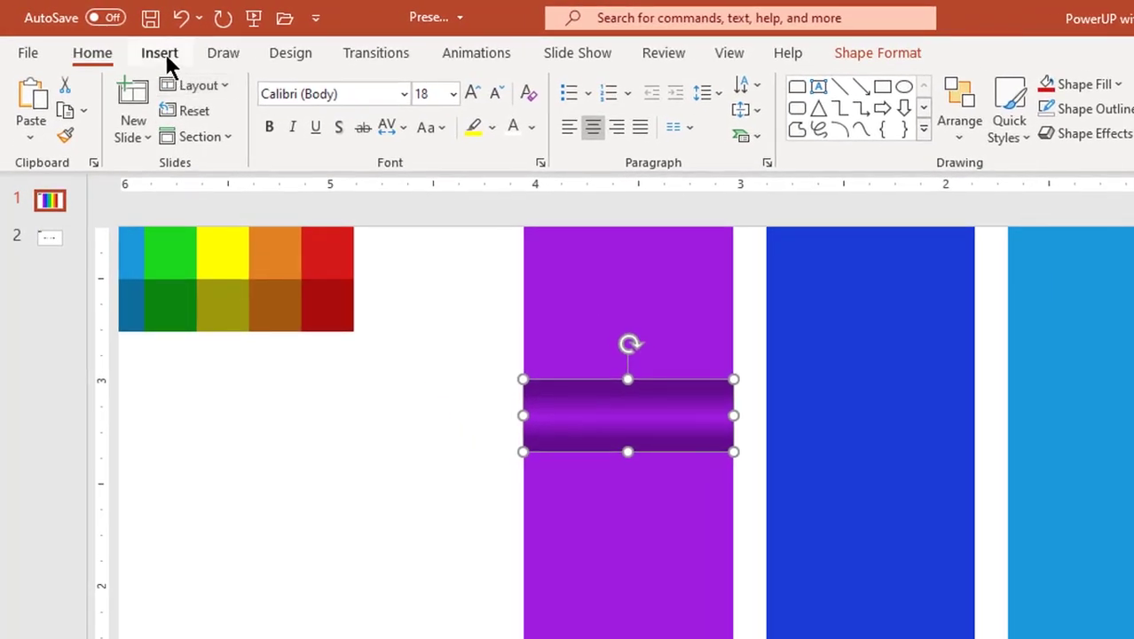
click(123, 41)
click(344, 142)
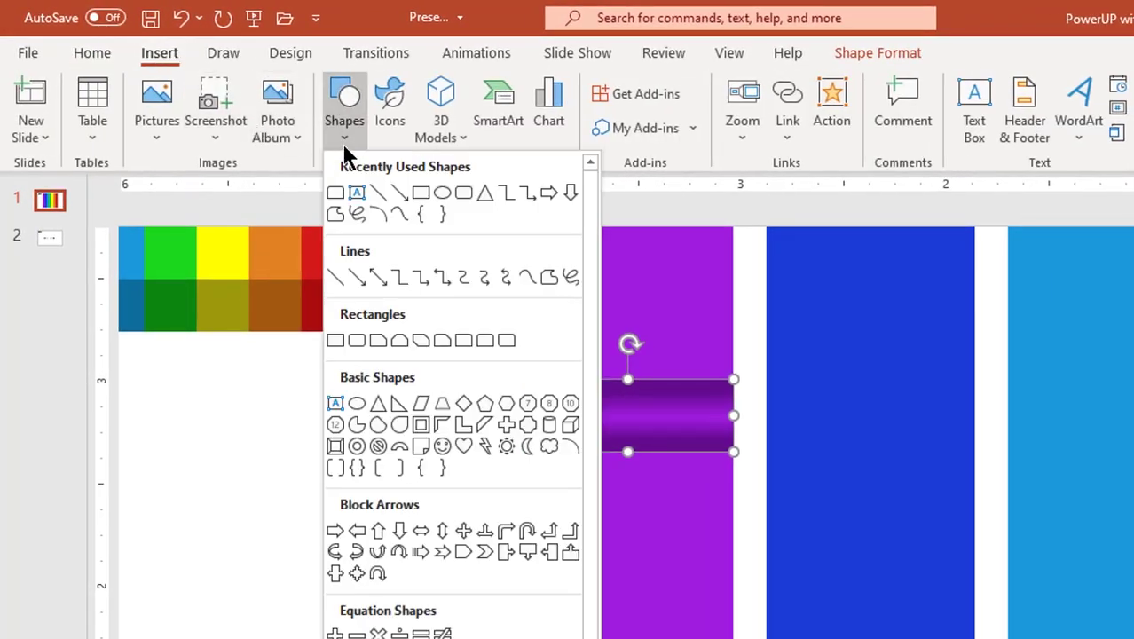
click(420, 194)
drag(445, 375, 465, 452)
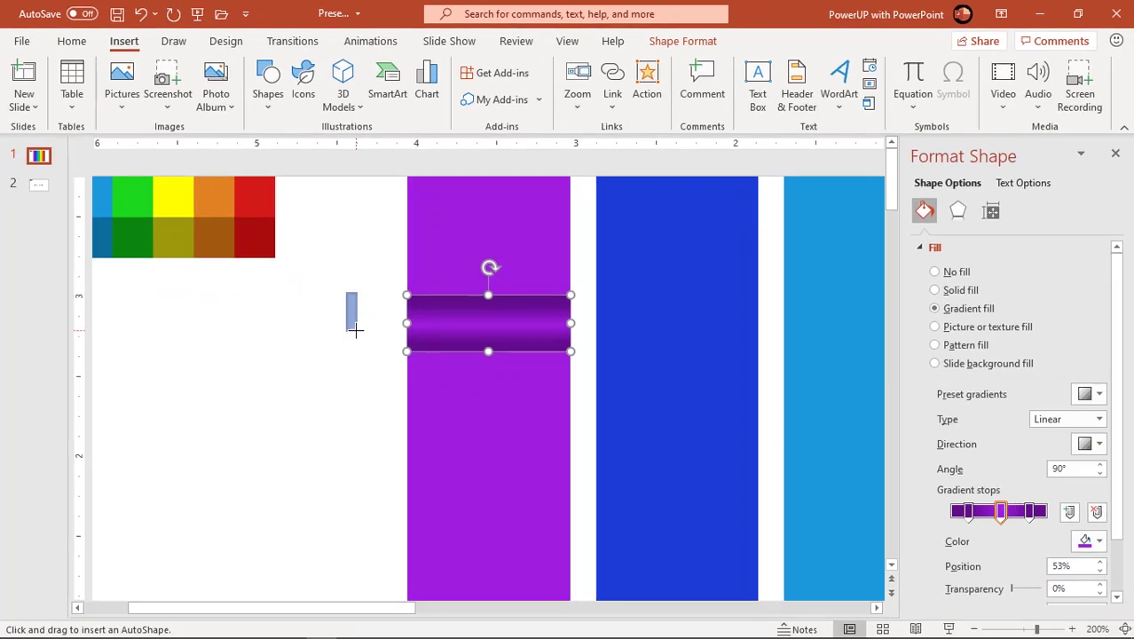
drag(361, 350, 363, 351)
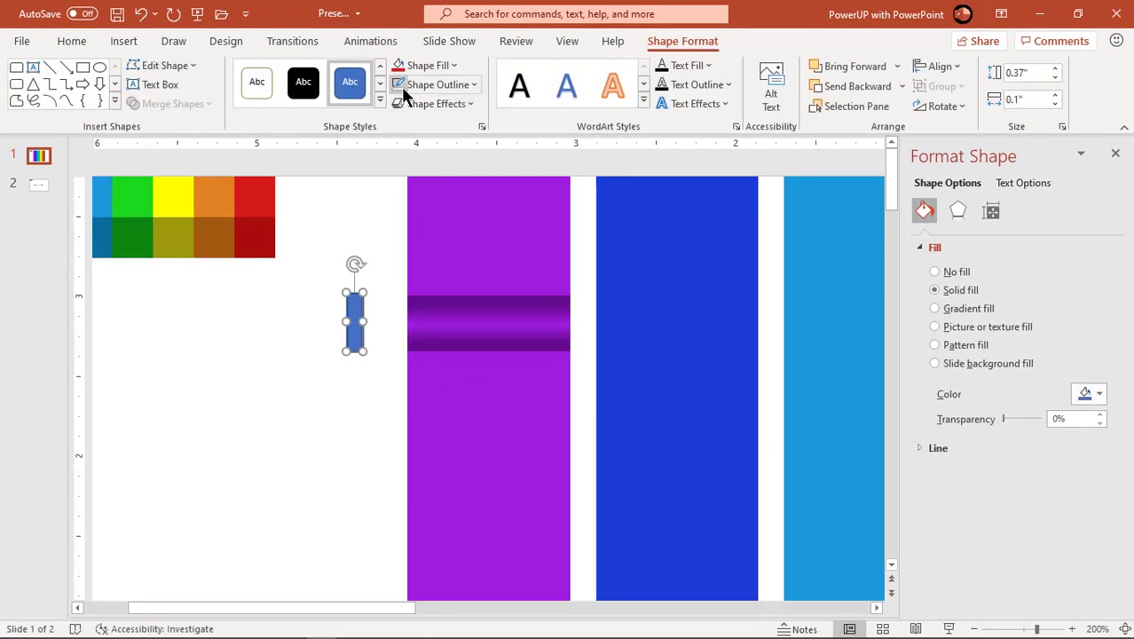
drag(361, 323, 356, 323)
Fill the bar near-black, thin it to 0.07" and place it at the band's right end.
click(424, 66)
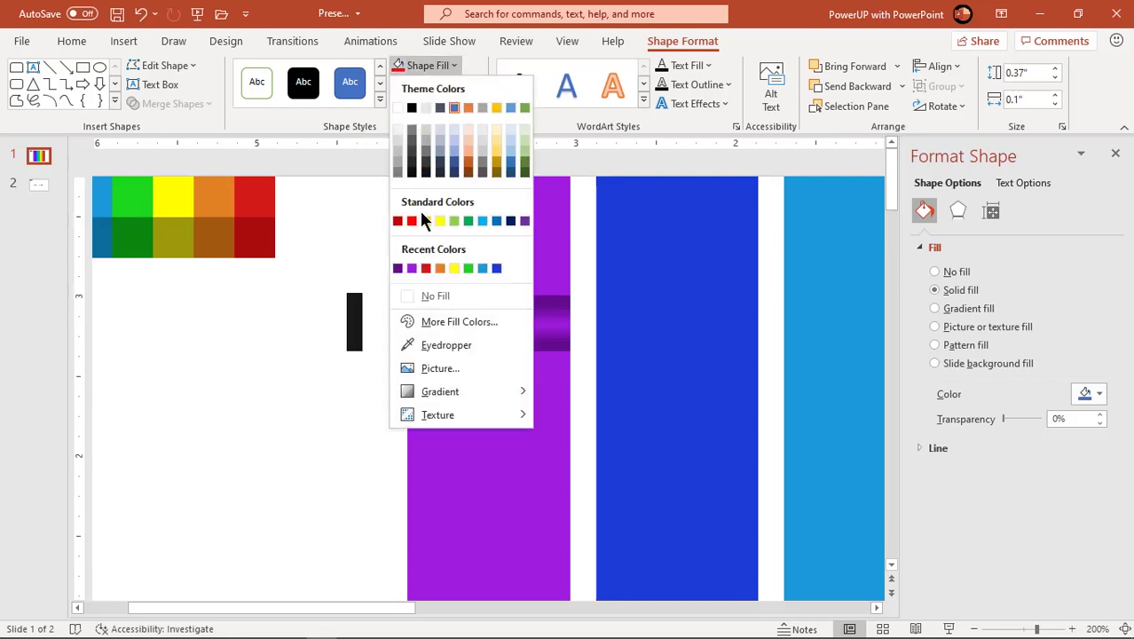
click(411, 172)
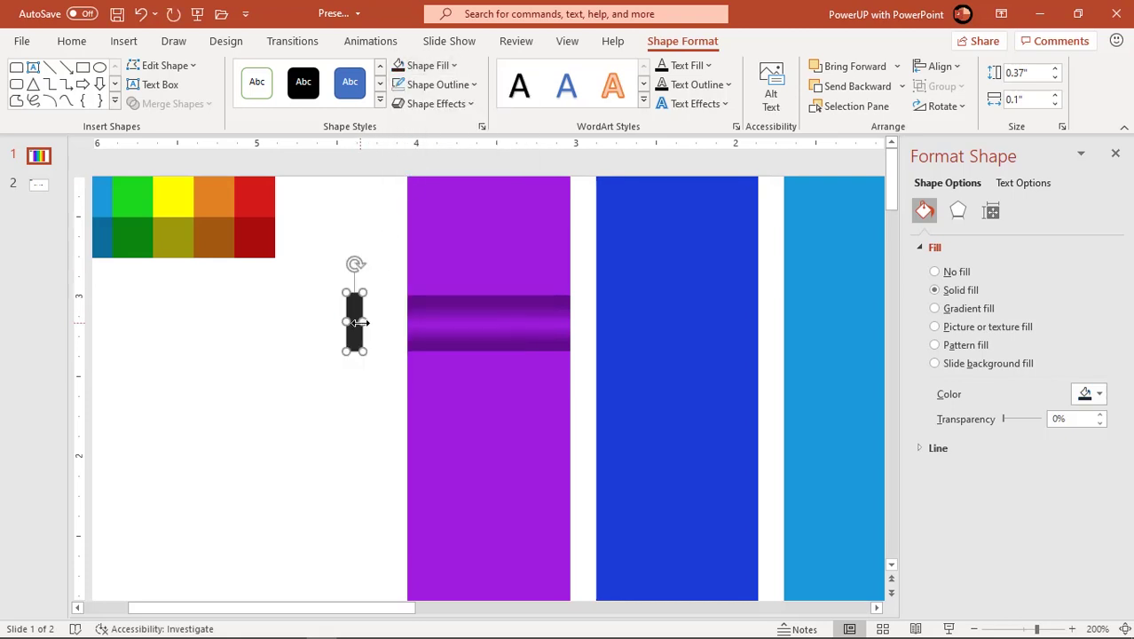
drag(360, 323, 576, 364)
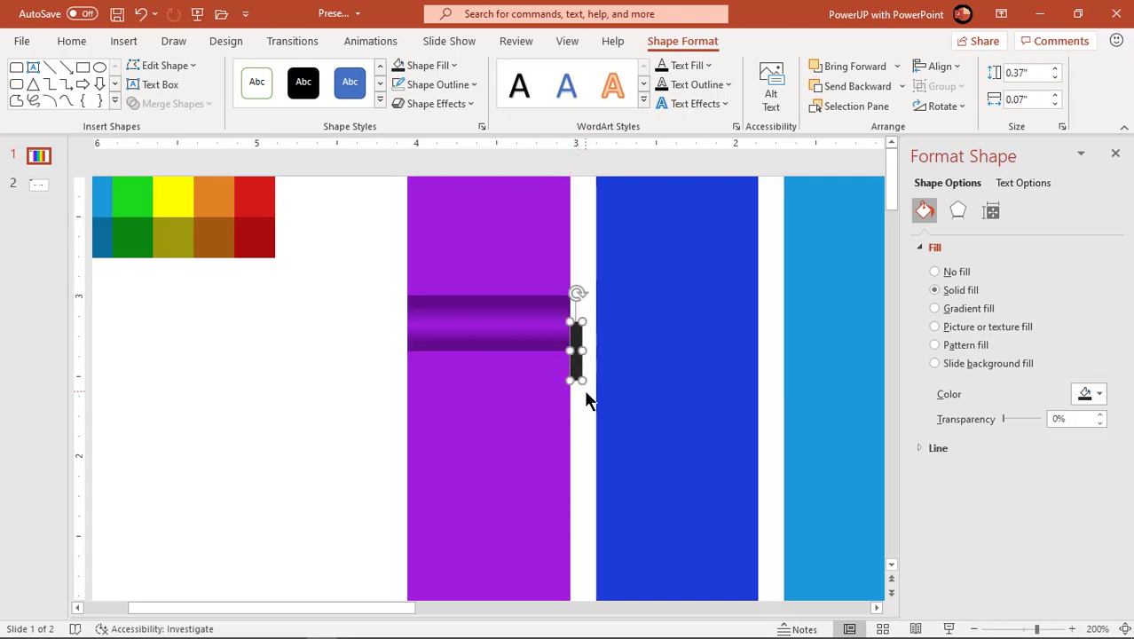
click(576, 412)
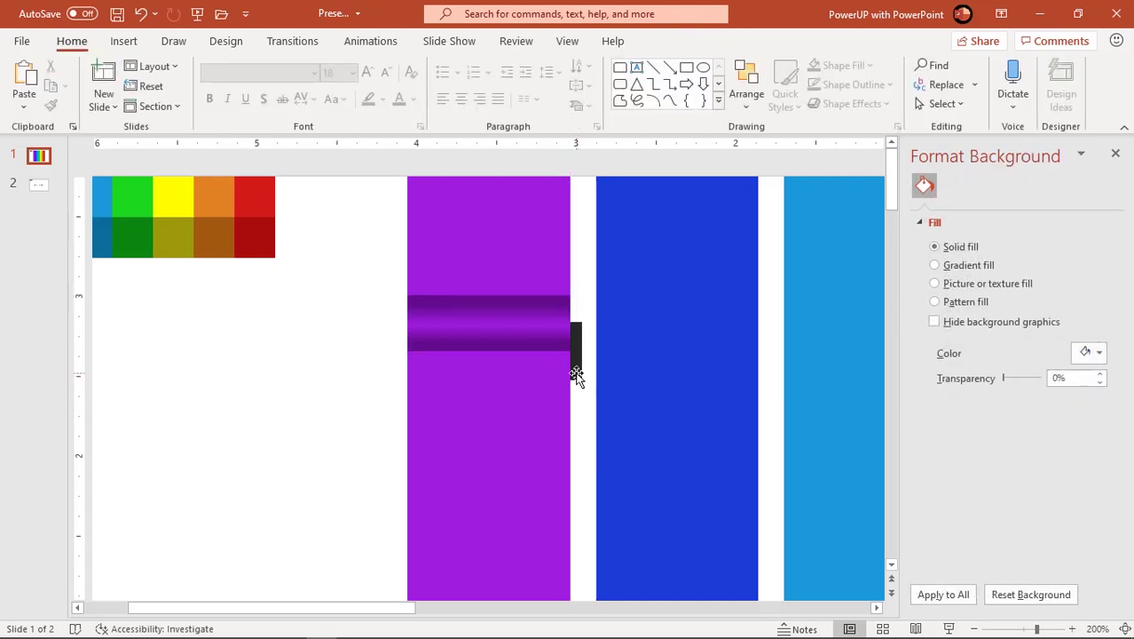
click(576, 374)
Duplicate the black bar, lengthen it, and rotate it into a diagonal handle section.
key(ctrl+d)
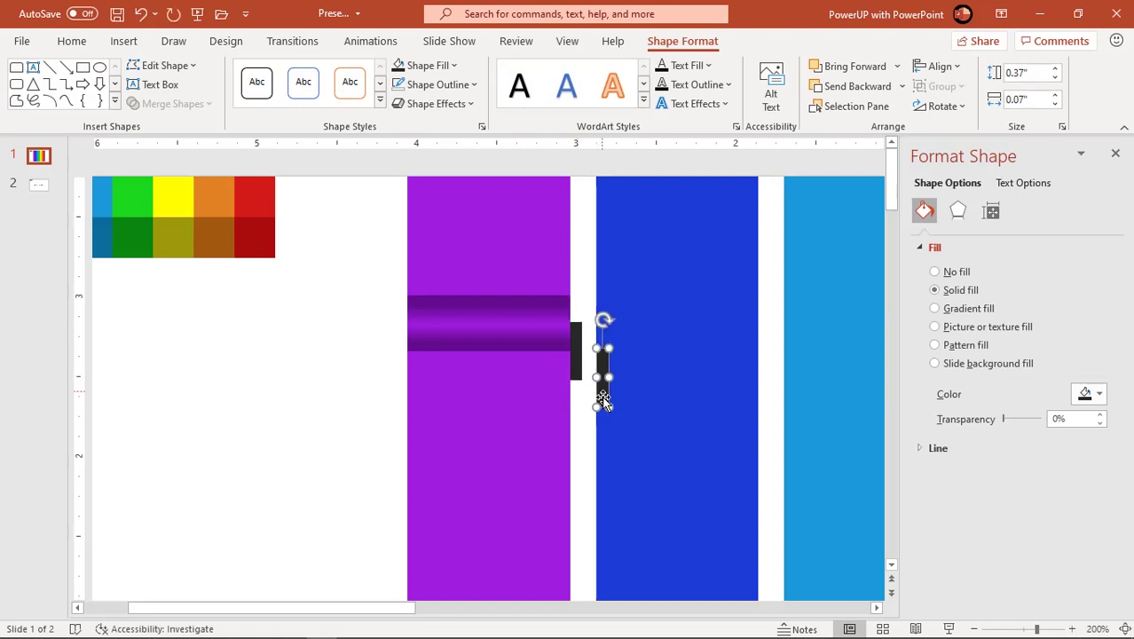
drag(604, 403, 606, 456)
drag(603, 322, 566, 392)
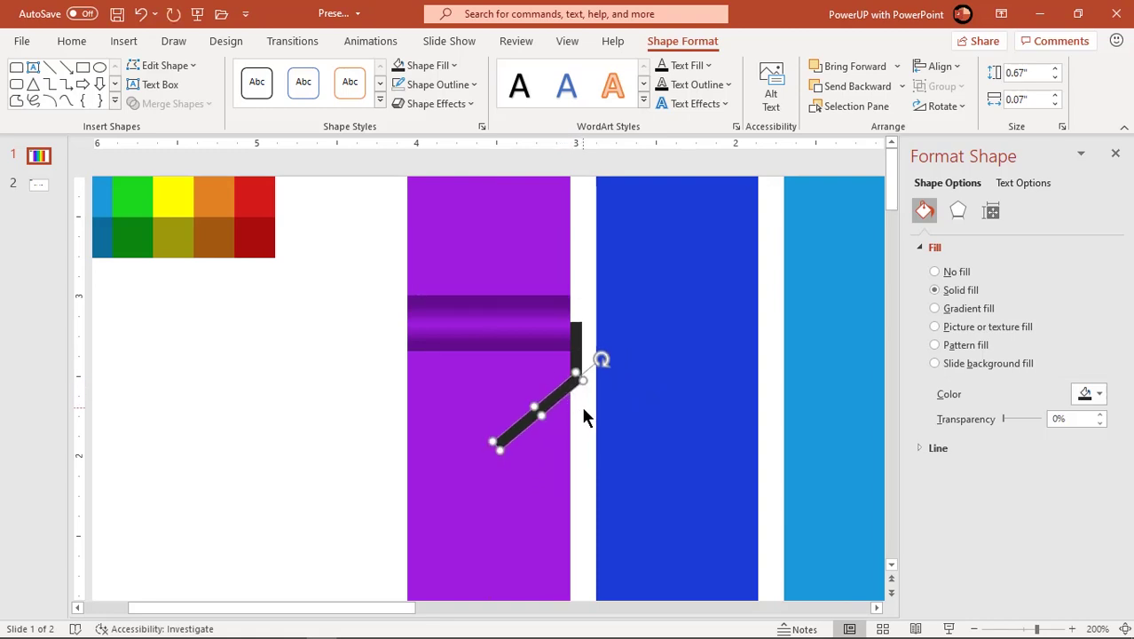
click(584, 412)
click(566, 400)
click(581, 414)
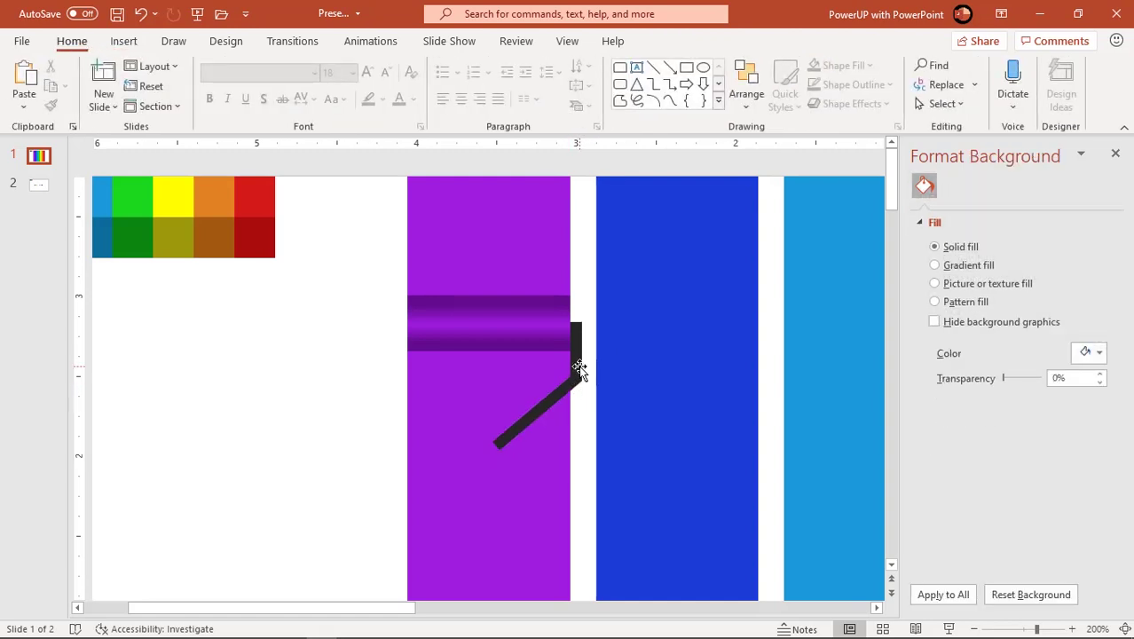
Copy the vertical black piece to the diagonal's lower end.
click(577, 363)
key(ctrl+d)
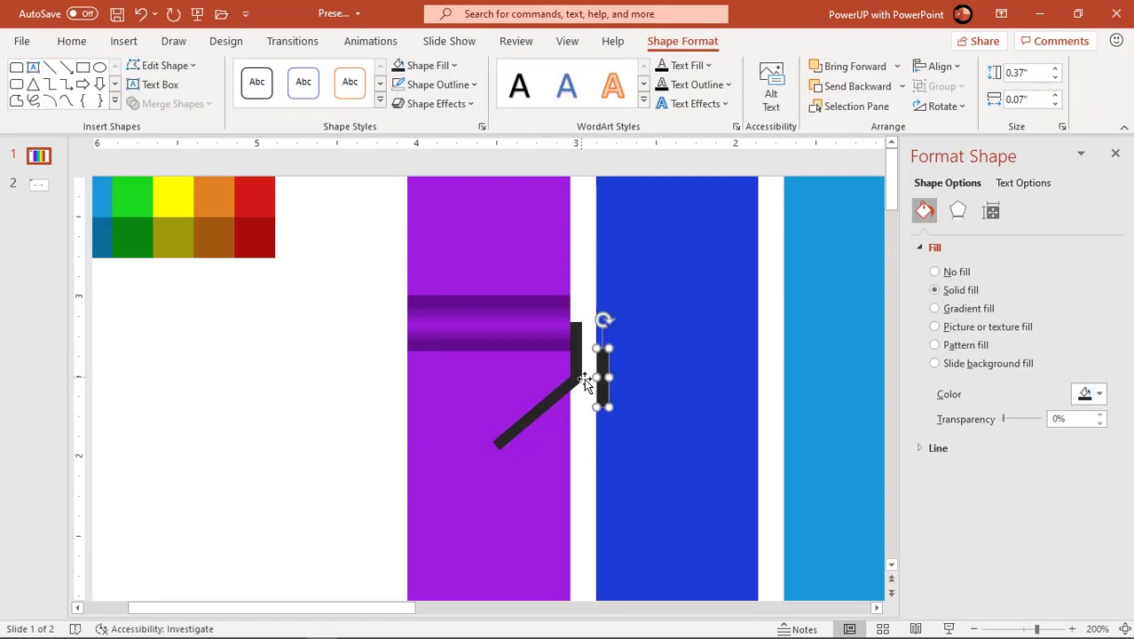
drag(602, 397, 496, 484)
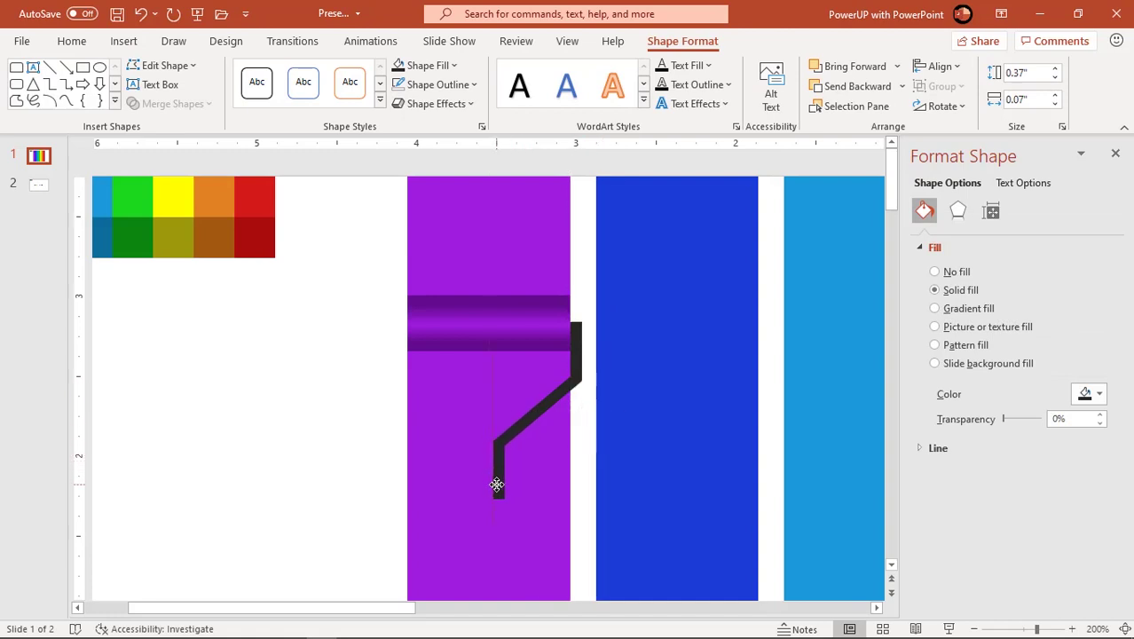
click(383, 485)
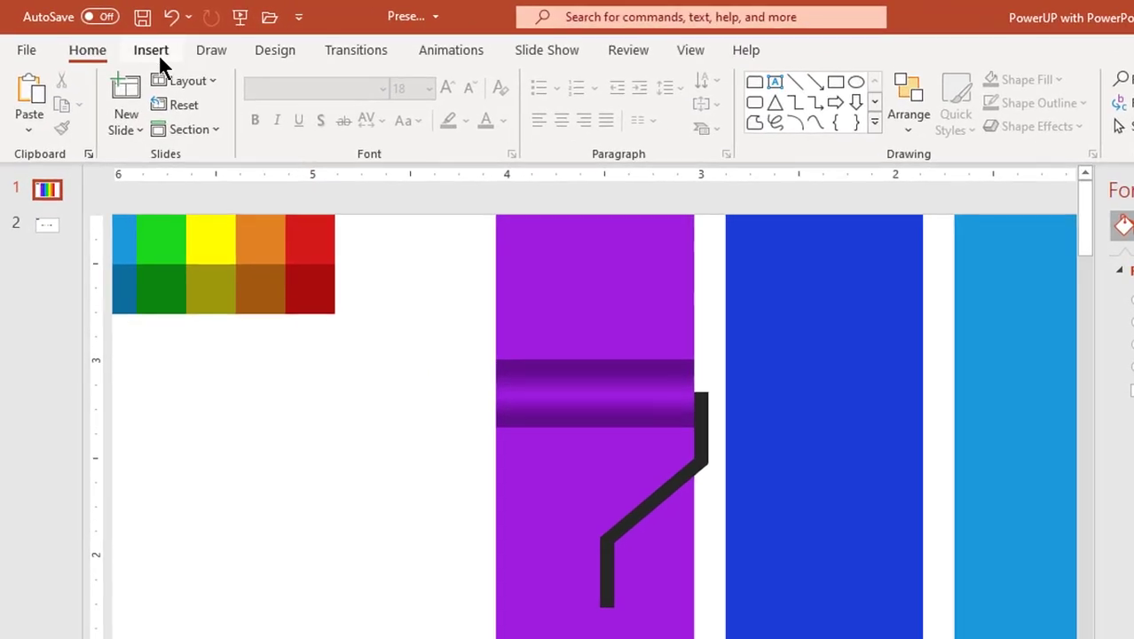
Draw a black Top Corners Rounded rectangle, flip it vertically, and narrow it into the grip.
click(124, 41)
click(317, 131)
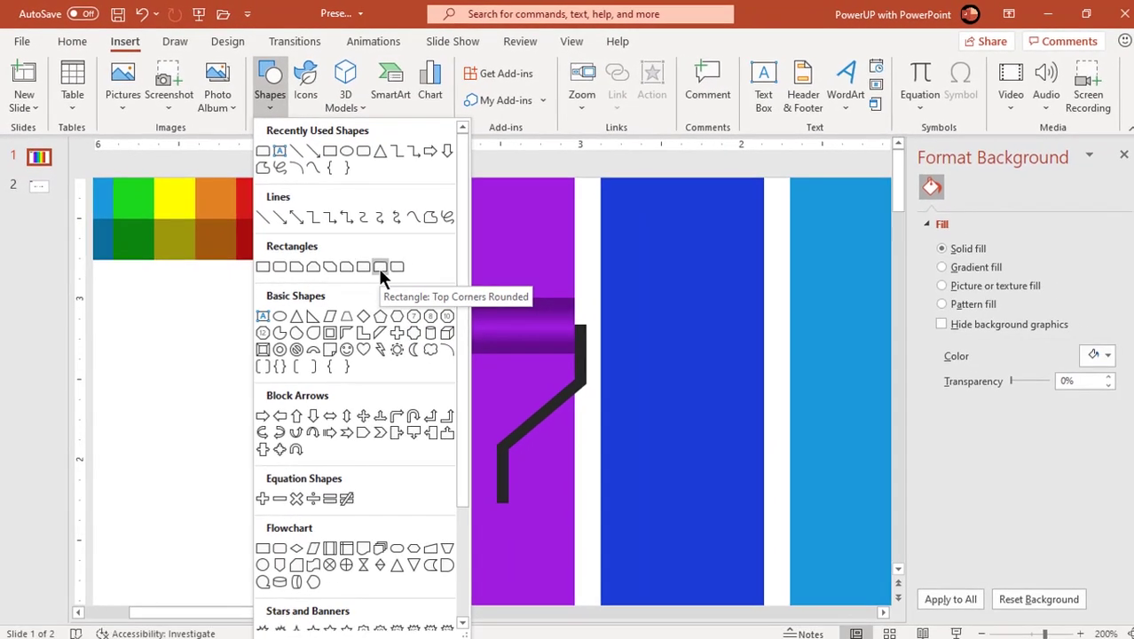
click(459, 322)
mouse_move(331, 310)
mouse_down()
mouse_move(351, 375)
mouse_move(371, 386)
mouse_up()
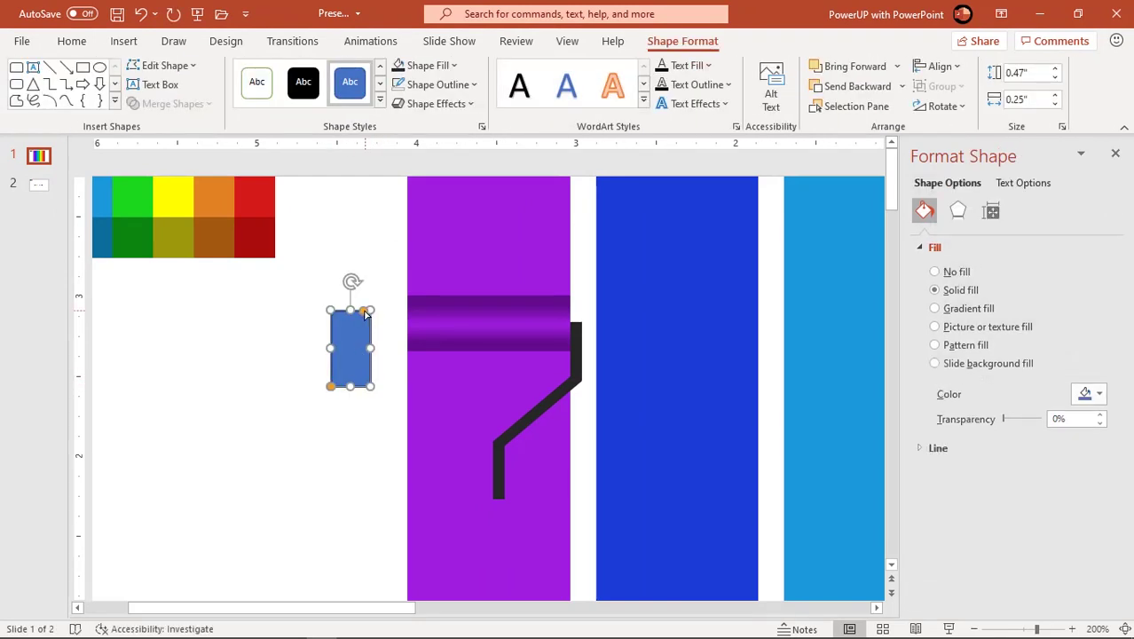
drag(364, 310, 336, 316)
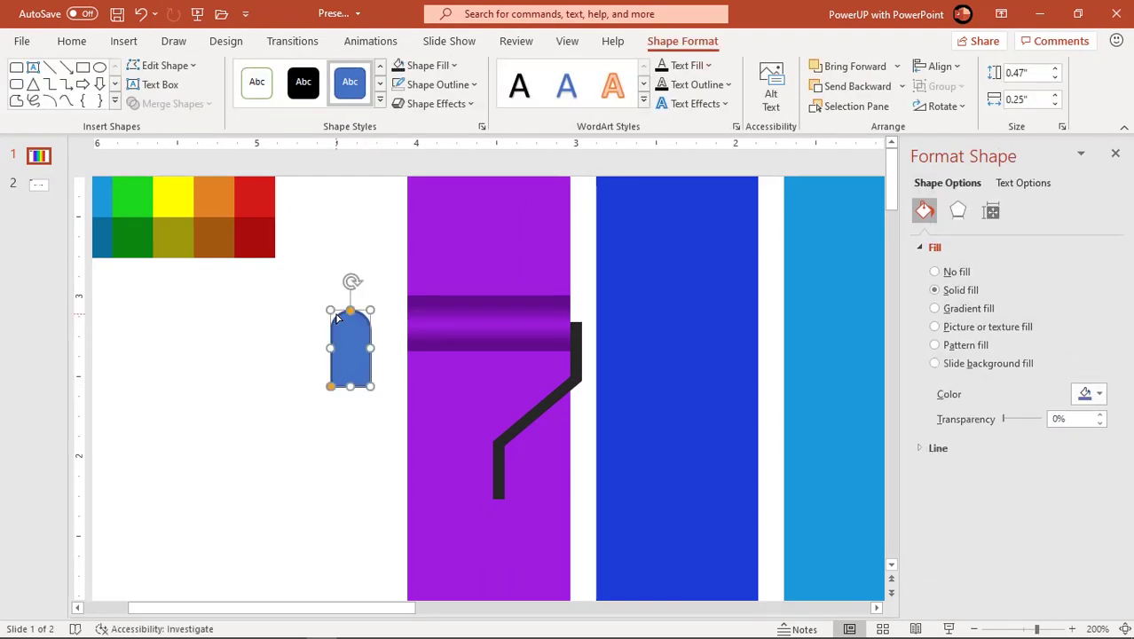
click(397, 66)
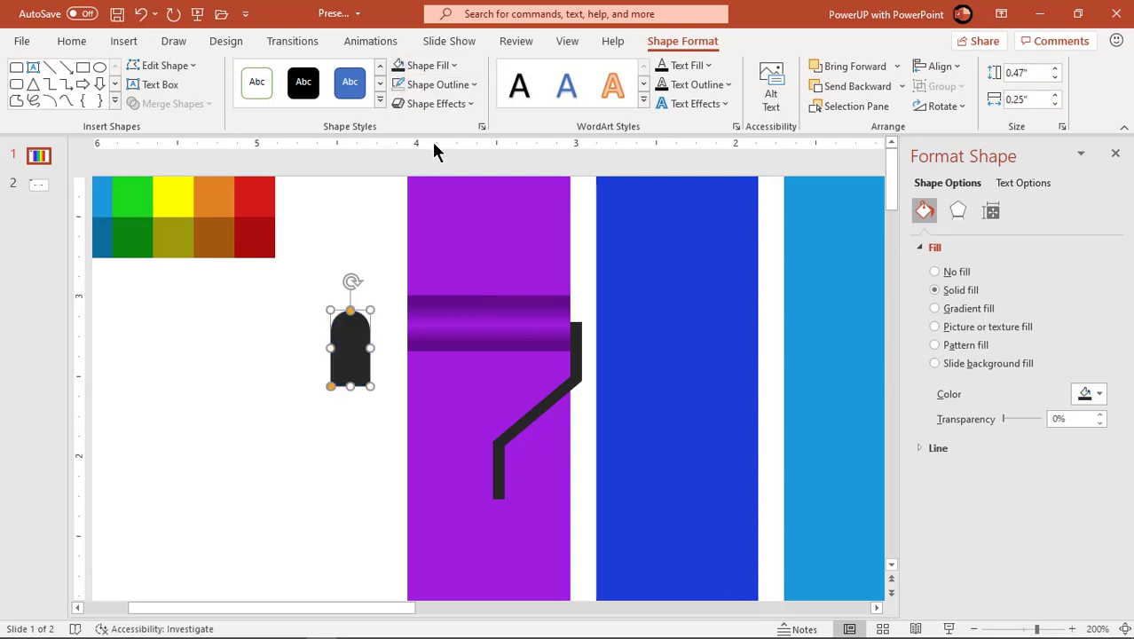
click(938, 105)
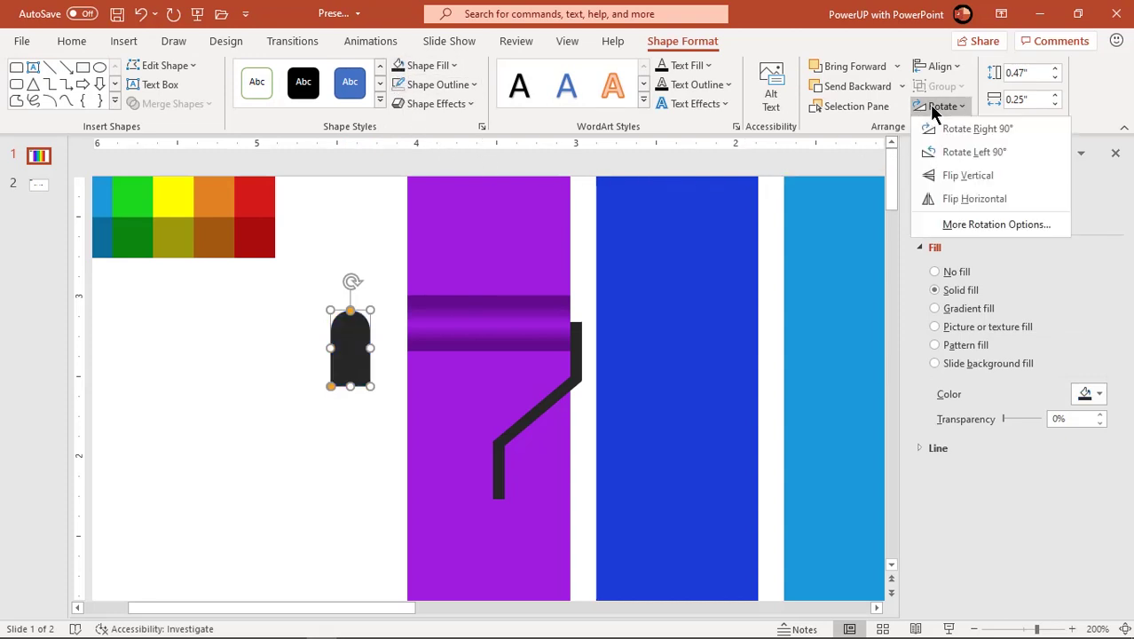
click(939, 175)
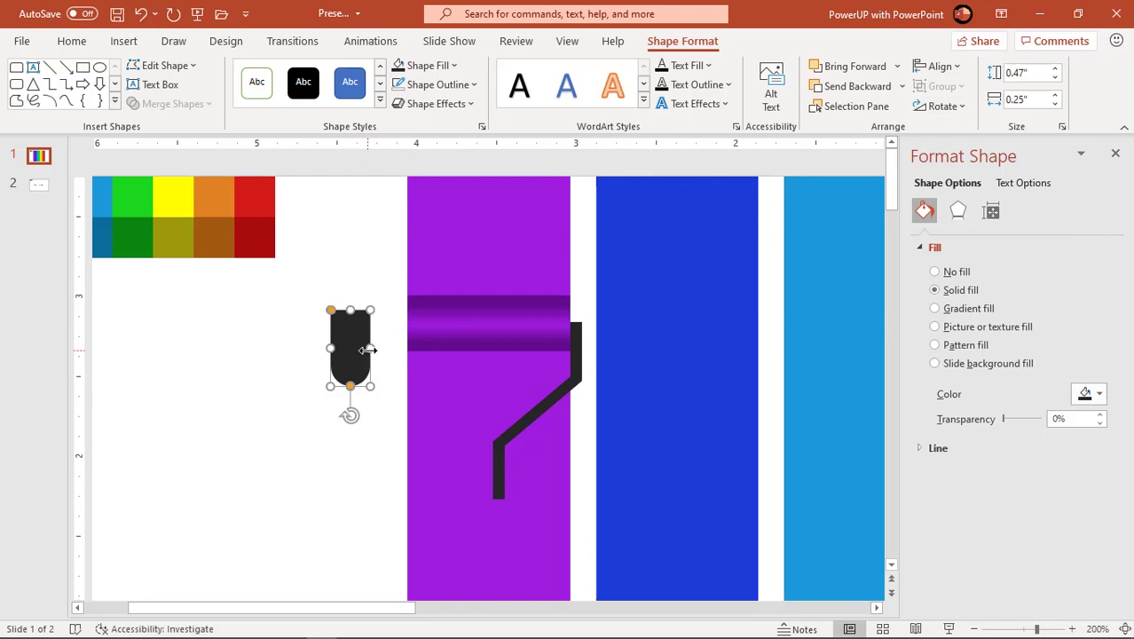
drag(367, 349, 501, 510)
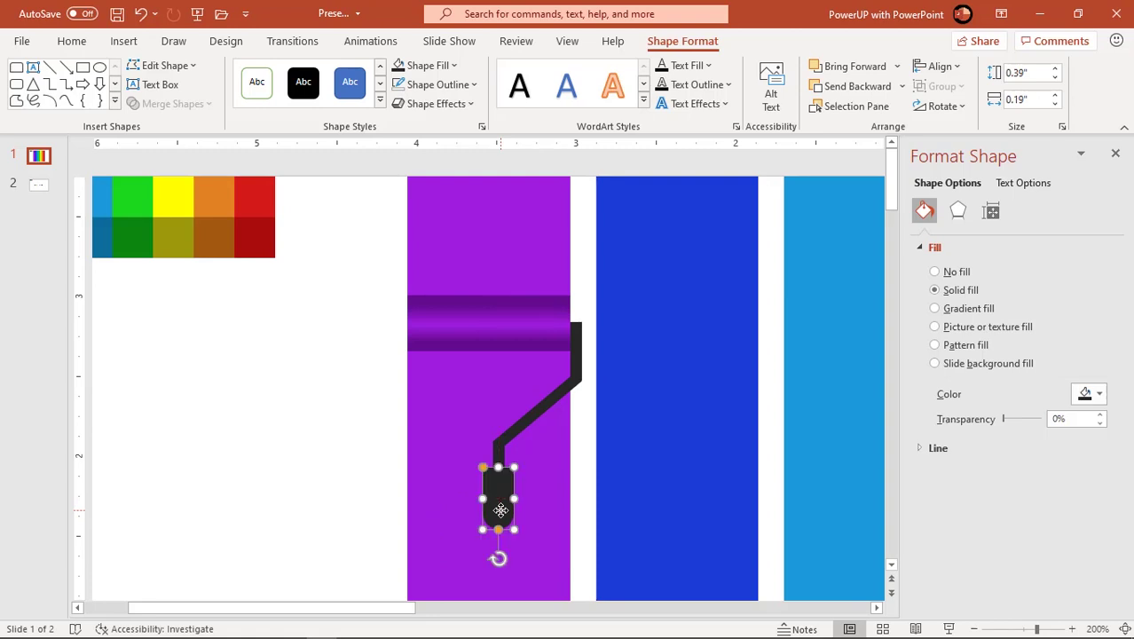
Merge the three handle pieces into one shape with Union.
shift+click(498, 455)
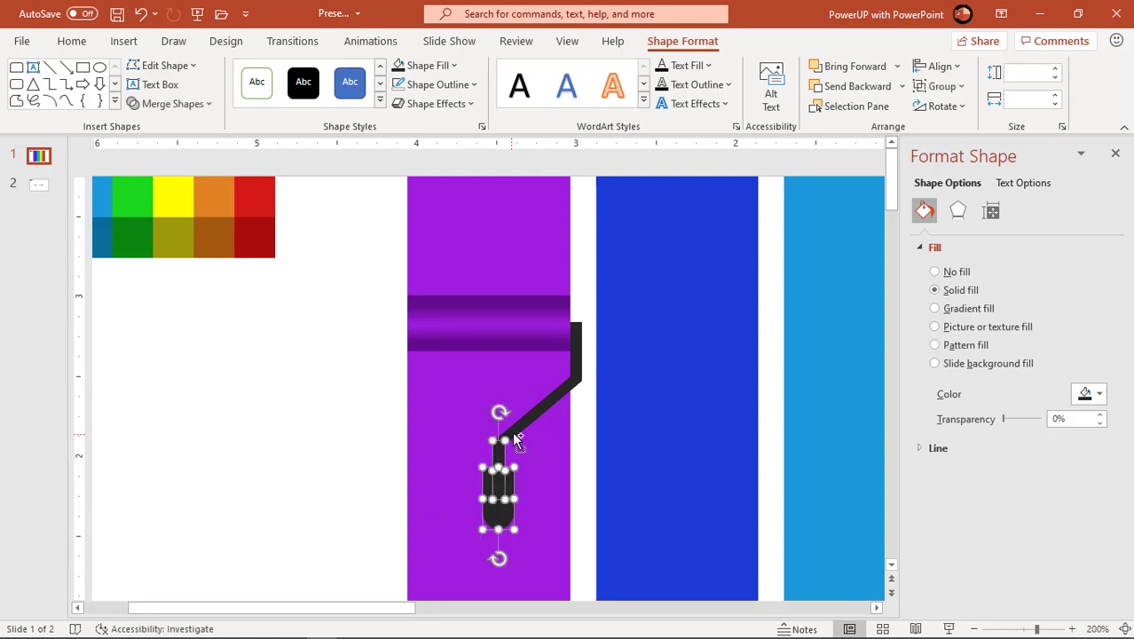
shift+click(517, 430)
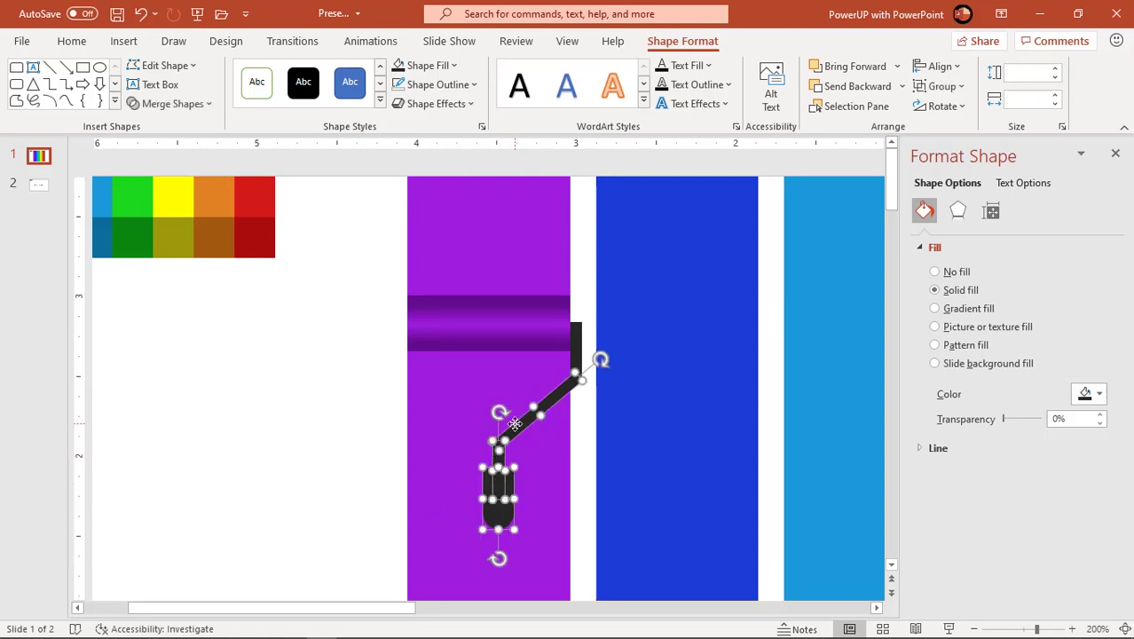
shift+click(576, 353)
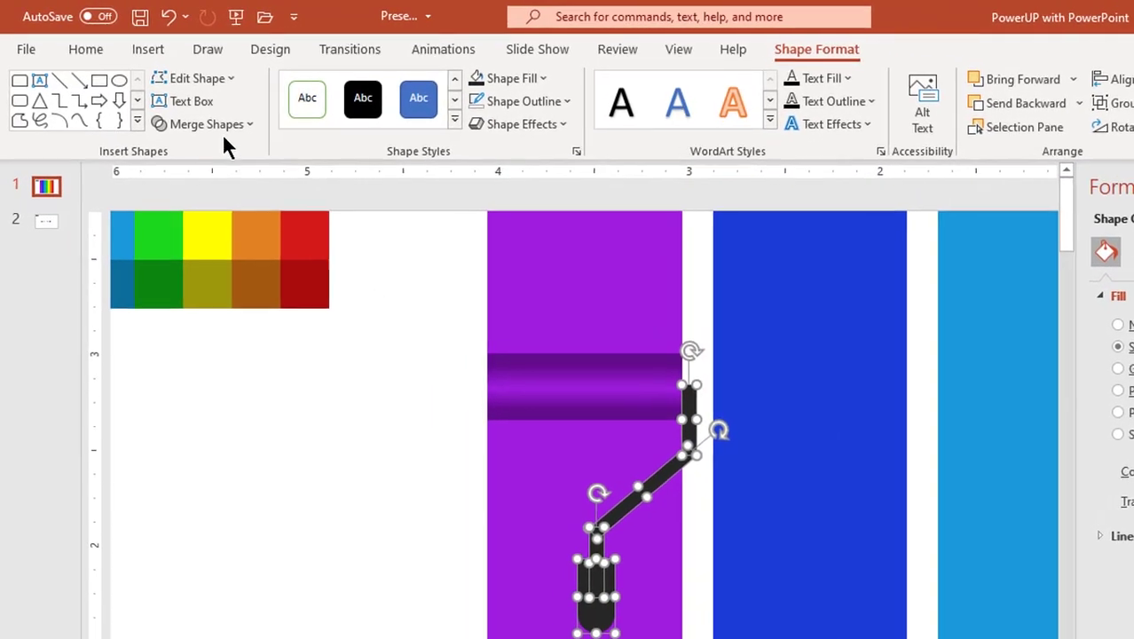
click(183, 107)
click(214, 152)
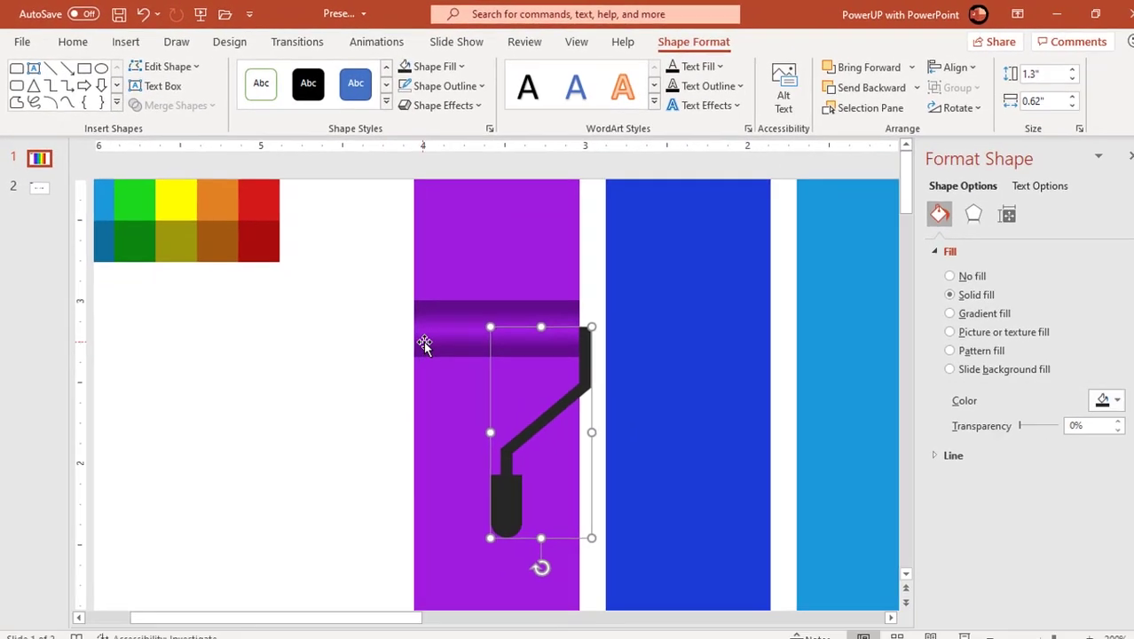
Group the merged handle with the purple roller bar.
shift+click(445, 338)
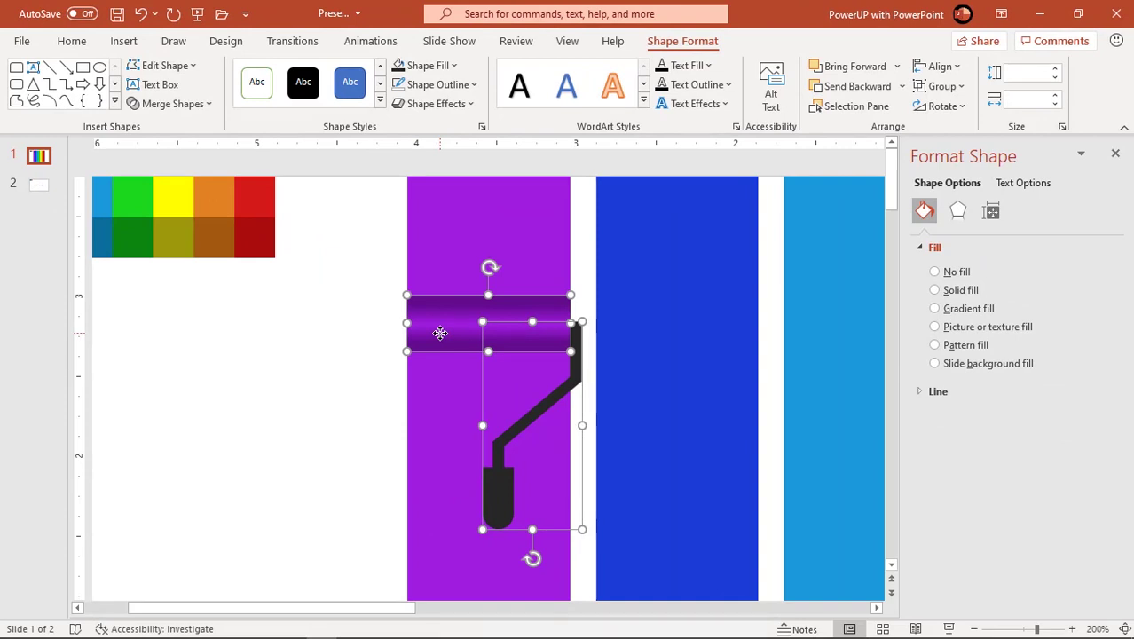
right_click(440, 332)
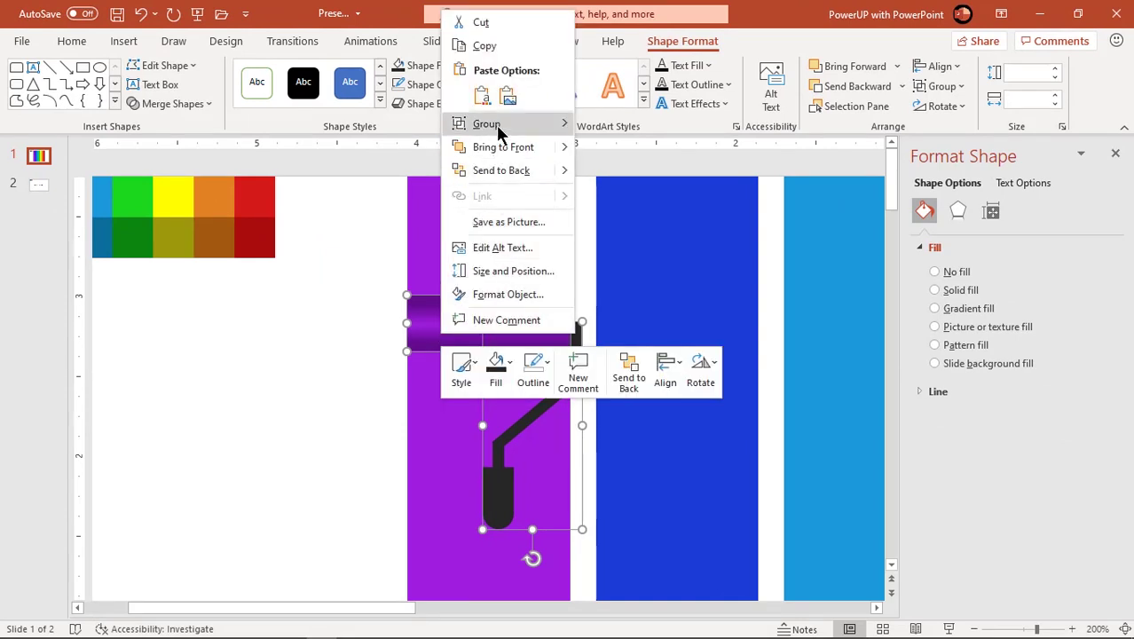
mouse_move(496, 124)
click(600, 126)
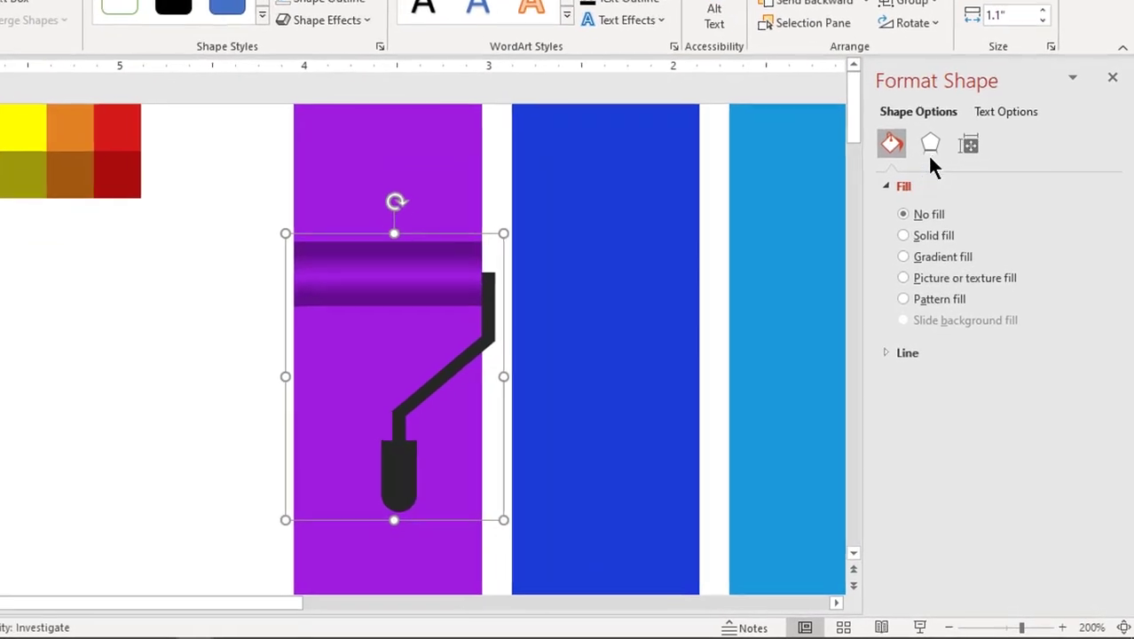
Give the roller an Offset: Center shadow at 0% transparency with blur raised four points.
click(957, 210)
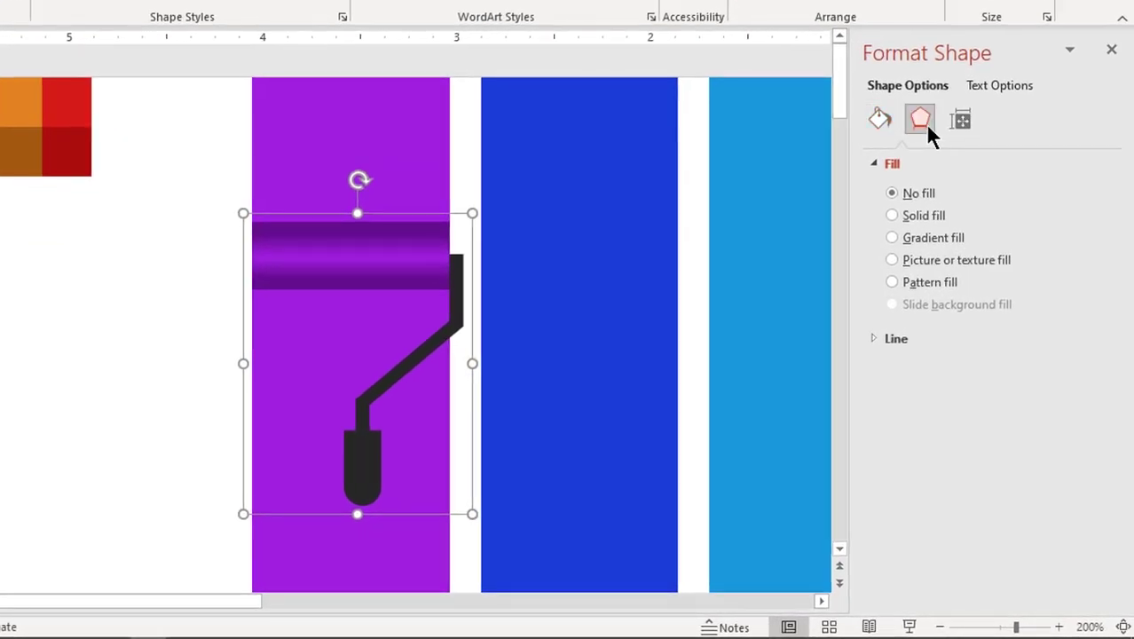
click(922, 165)
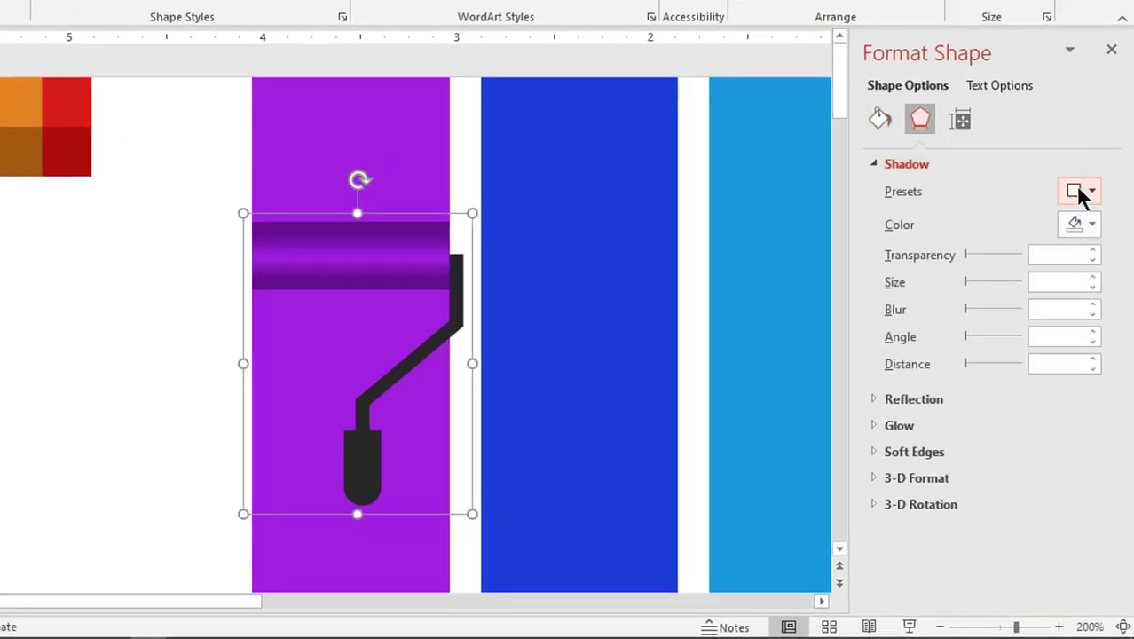
click(1073, 192)
click(1029, 413)
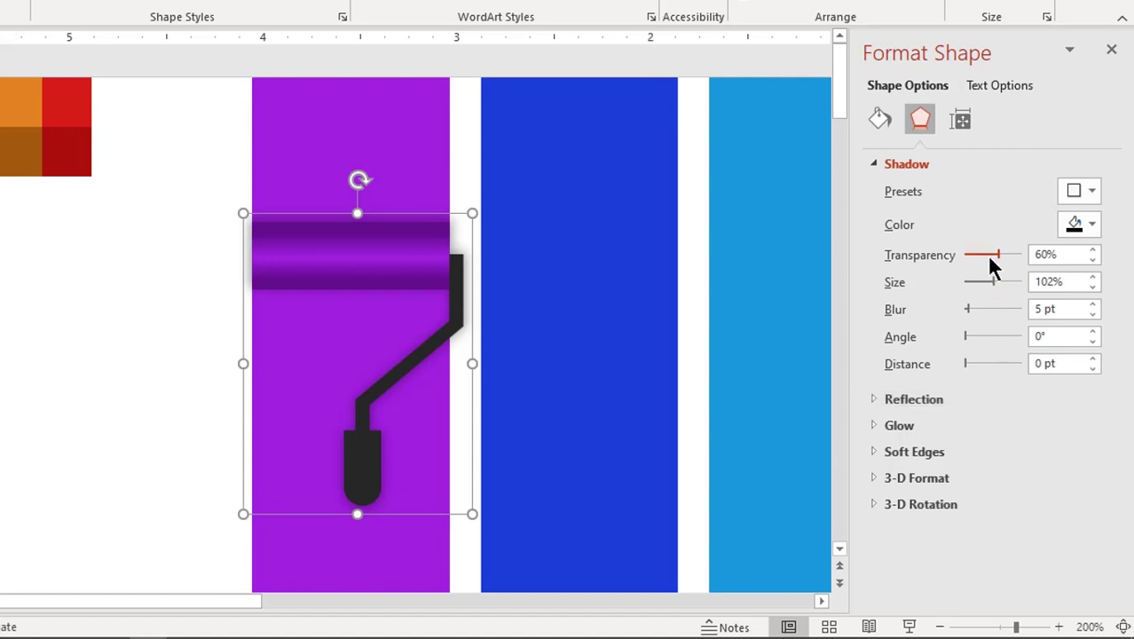
drag(990, 258, 948, 260)
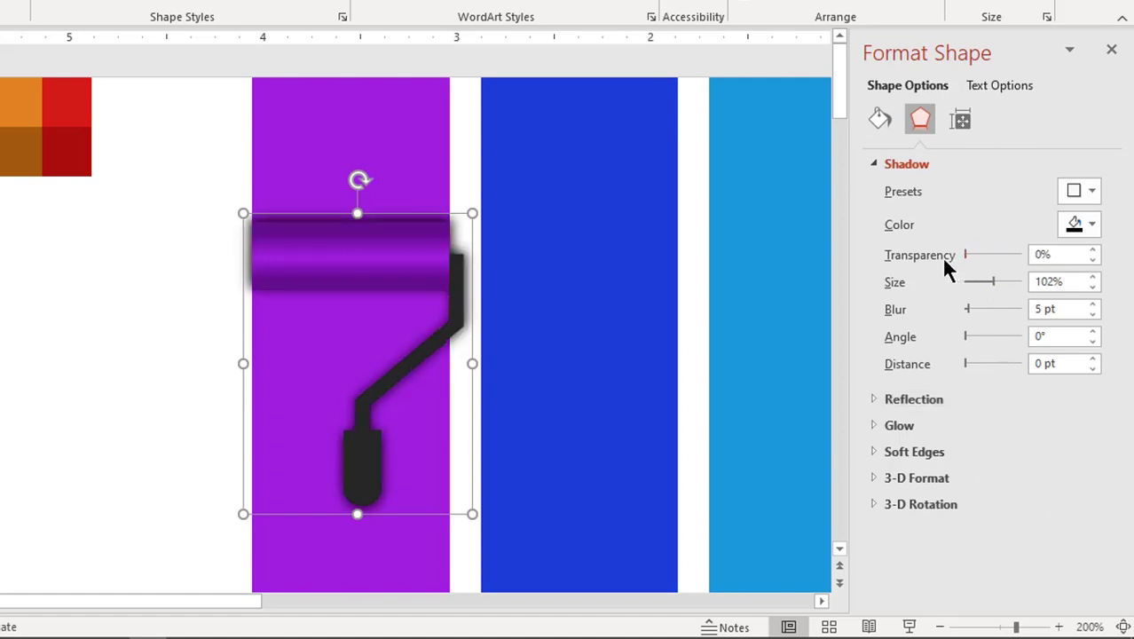
click(1093, 305)
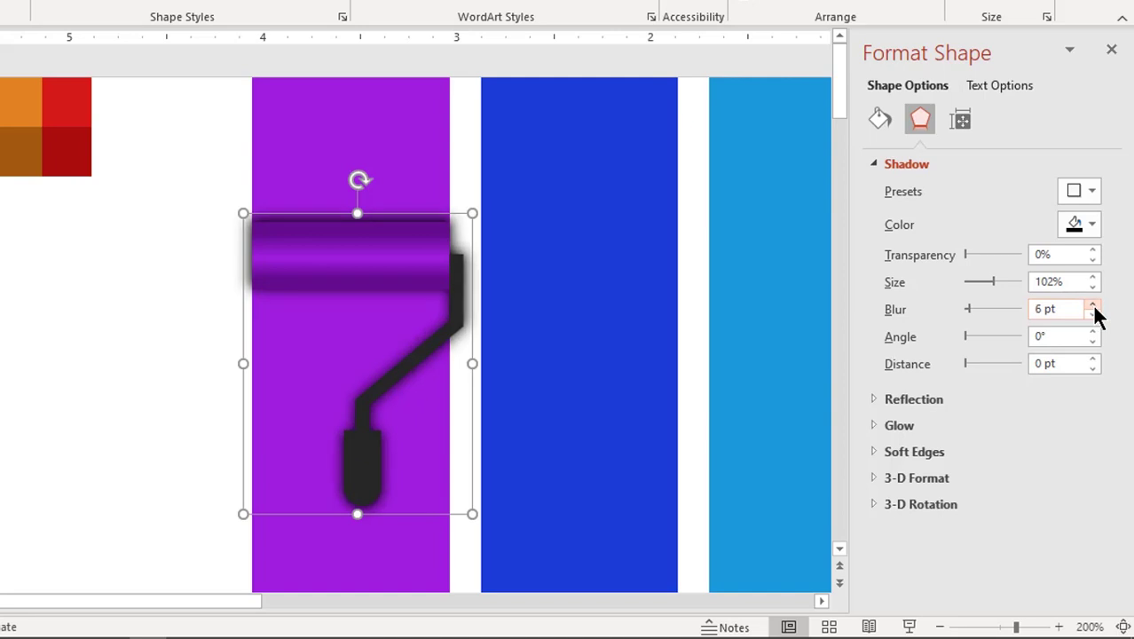
click(1093, 305)
click(1093, 304)
click(1093, 305)
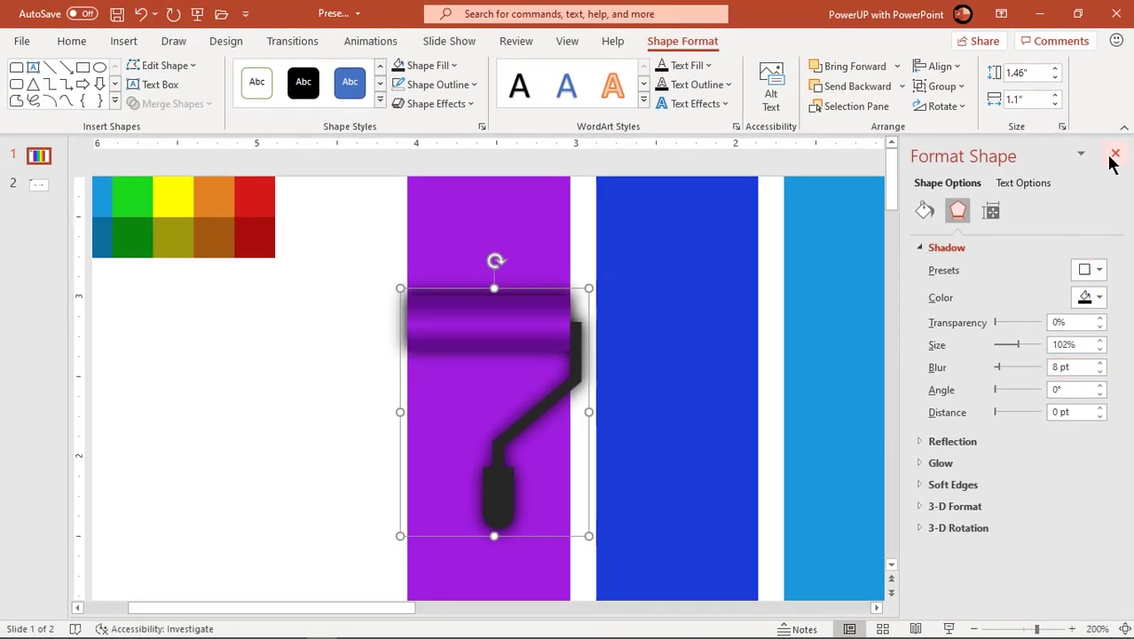
Move the paint roller into the white area left of the stripes.
click(1114, 156)
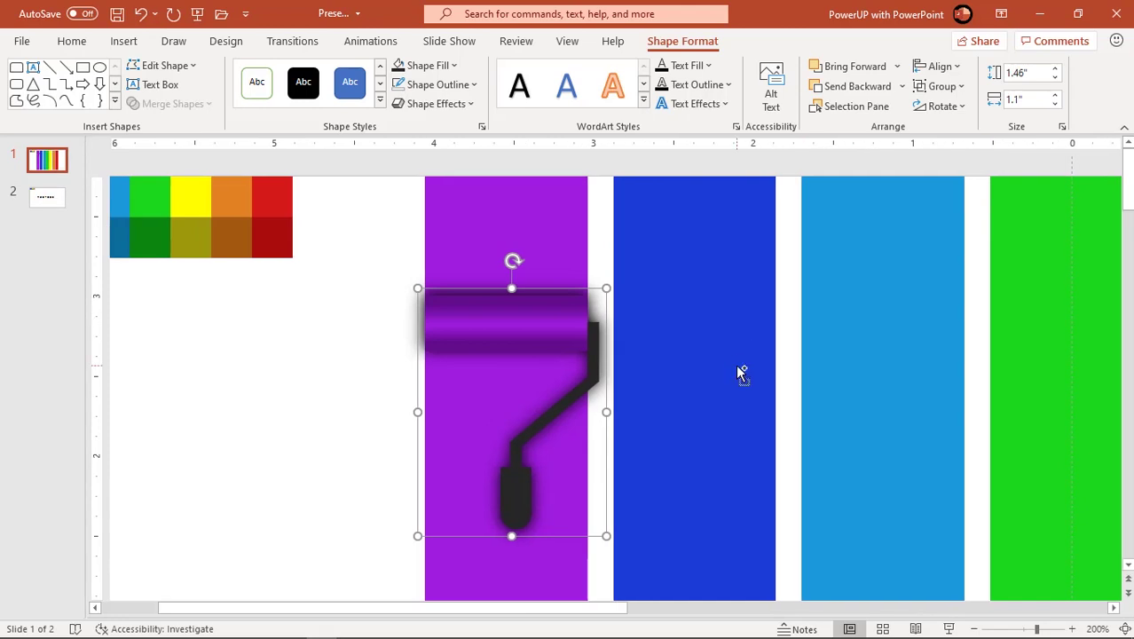
scroll(737, 367, down, 8)
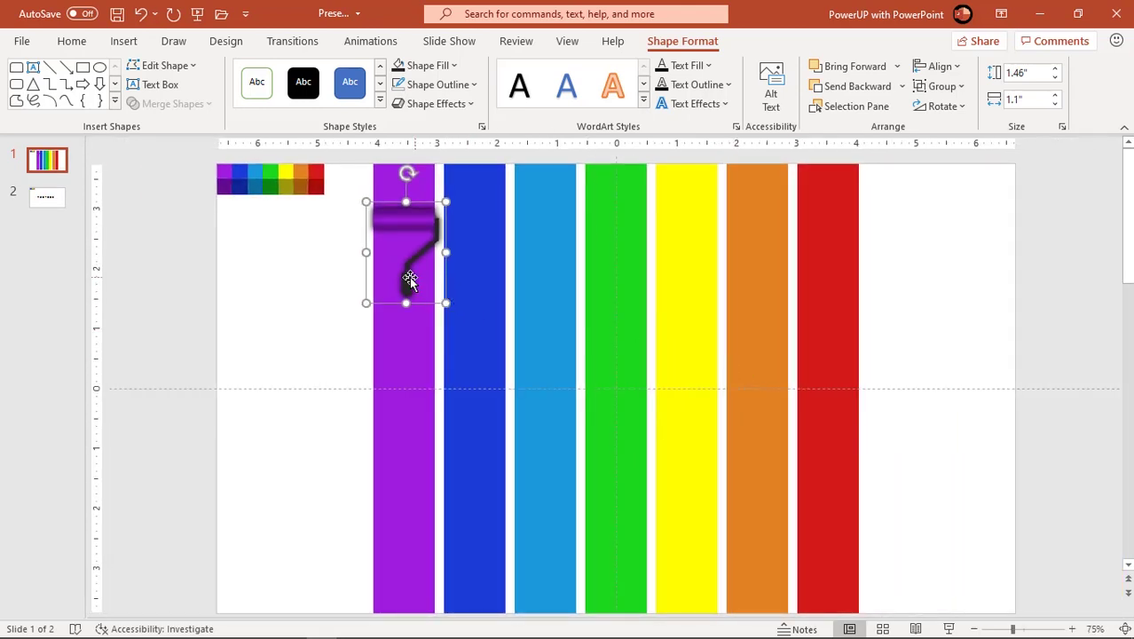
drag(409, 277, 282, 326)
Copy the seven YOUTUBE letters from slide 2 and paste them across slide 1's rainbow stripes.
click(271, 468)
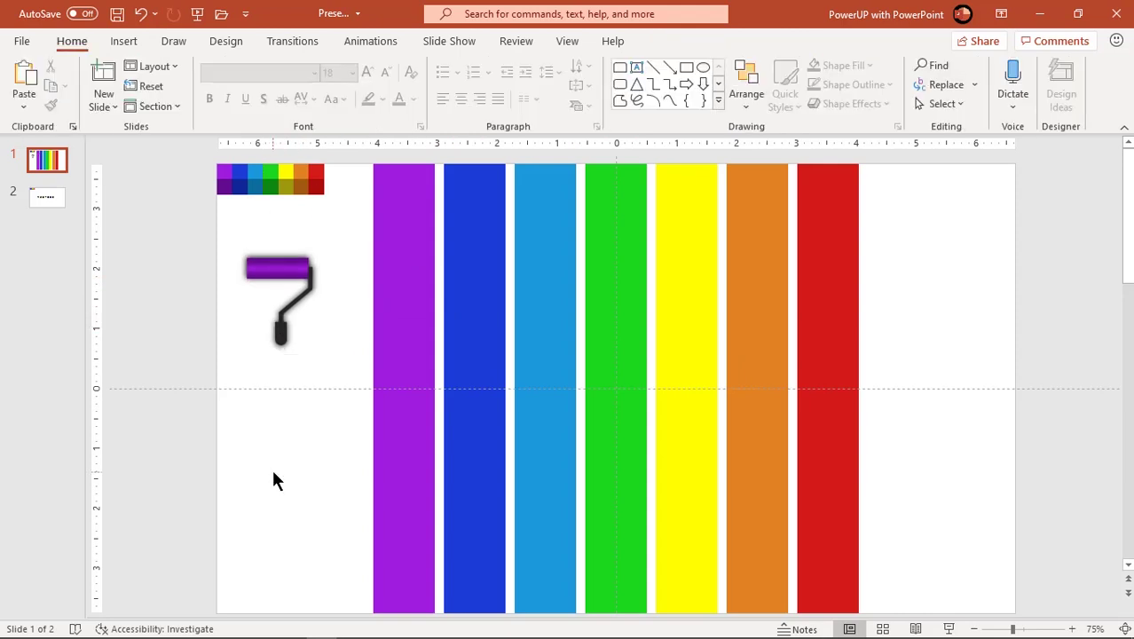
click(49, 203)
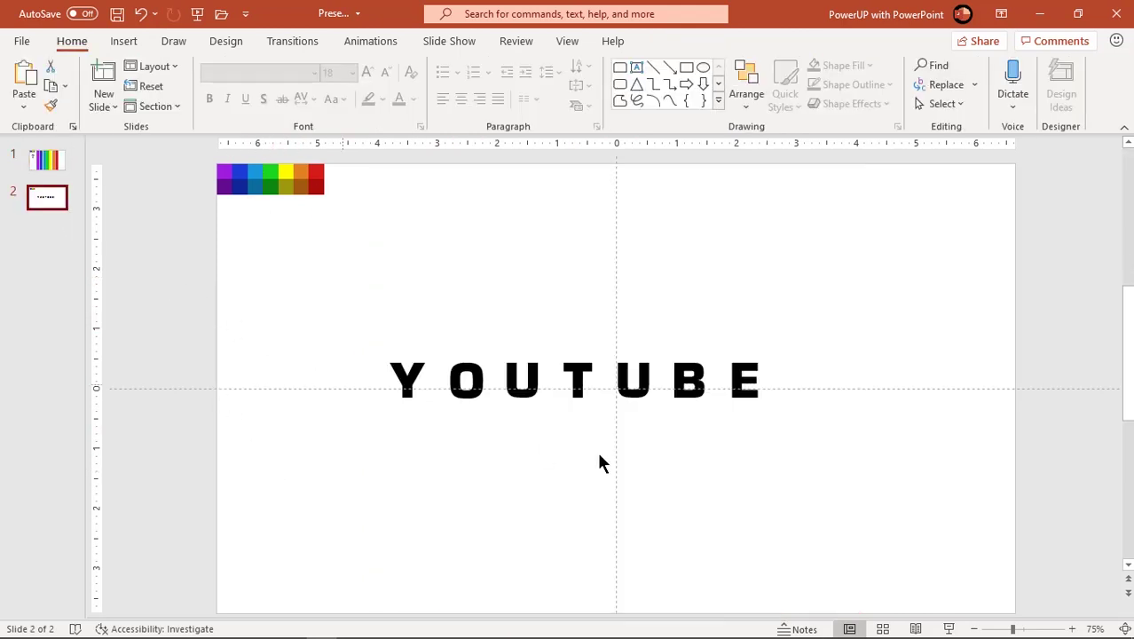
drag(819, 486, 343, 305)
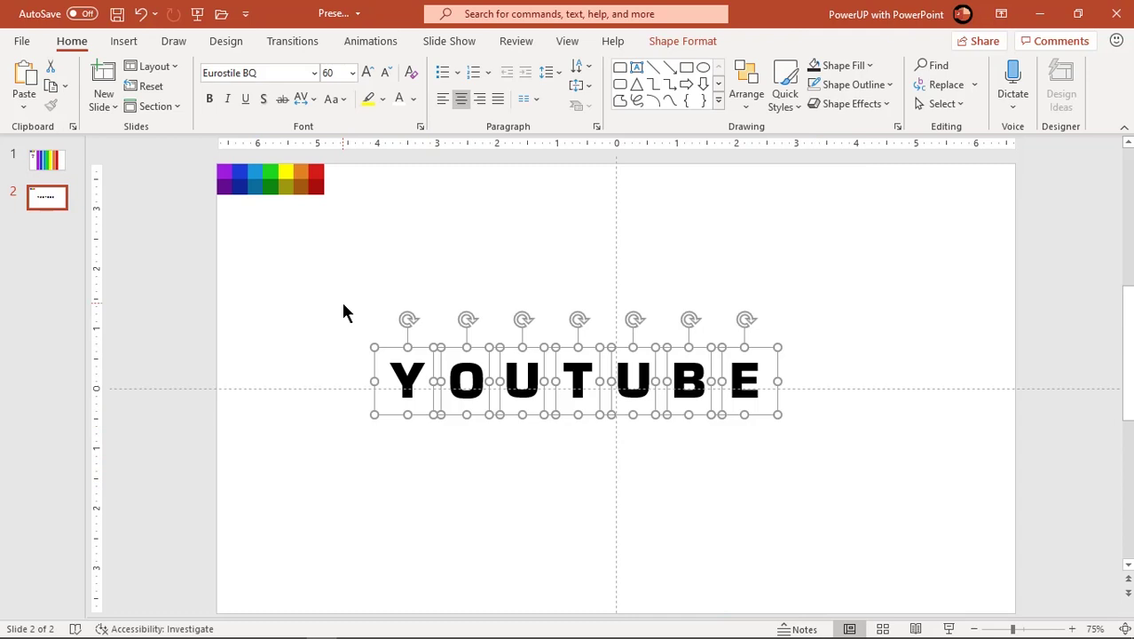
click(52, 159)
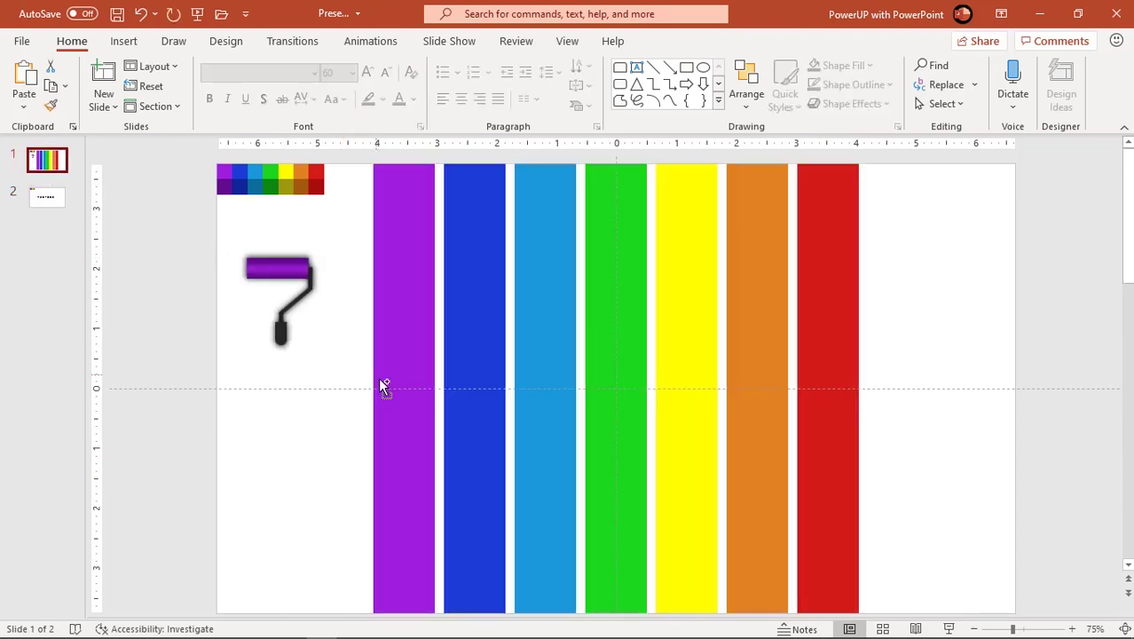
key(ctrl+v)
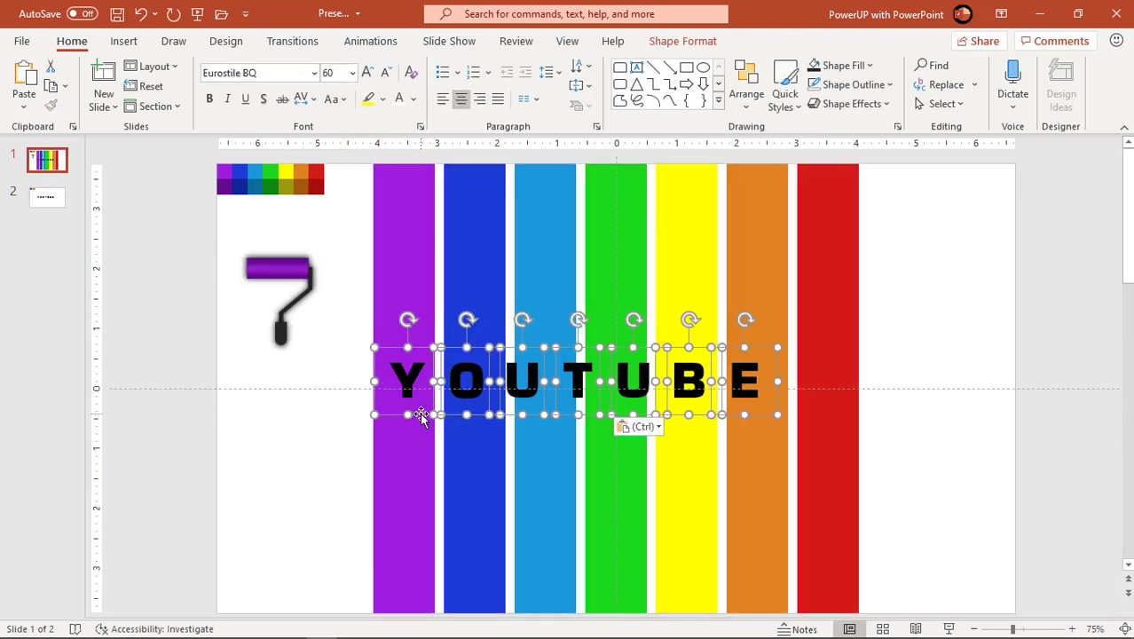
drag(417, 417, 415, 388)
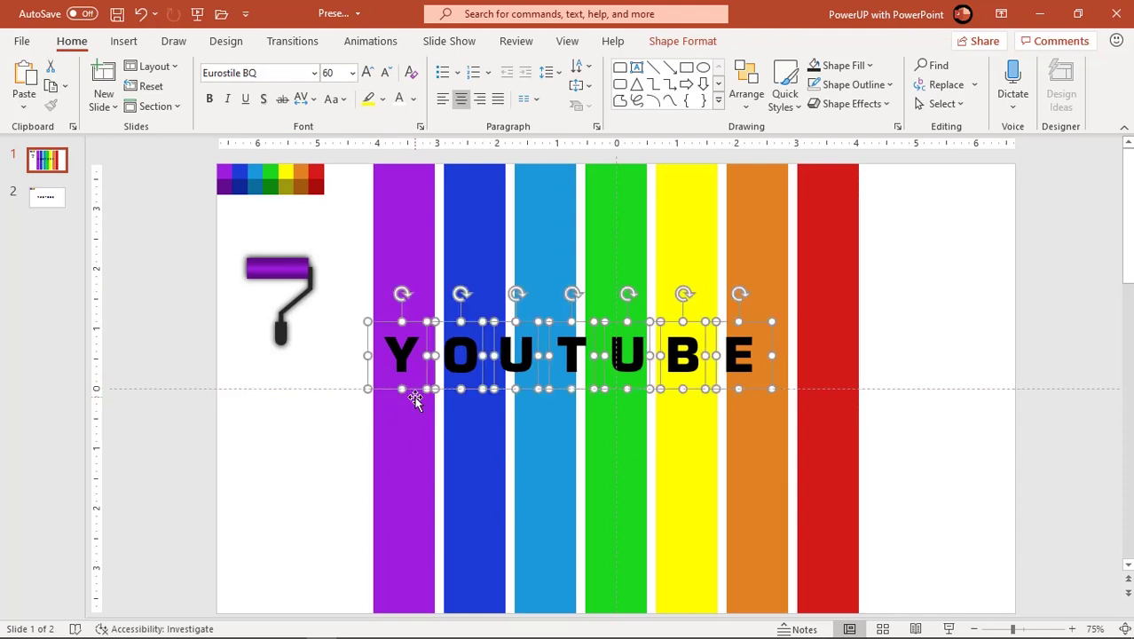
click(323, 431)
Move the letter E onto the red stripe and nudge the Y slightly right.
click(735, 374)
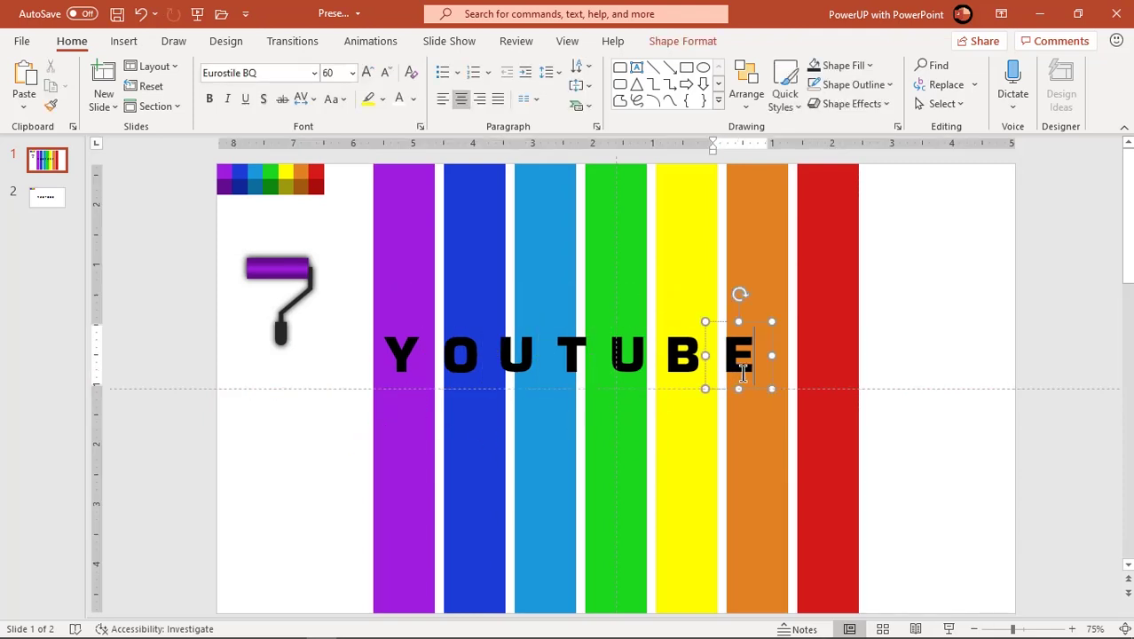
drag(773, 379, 860, 383)
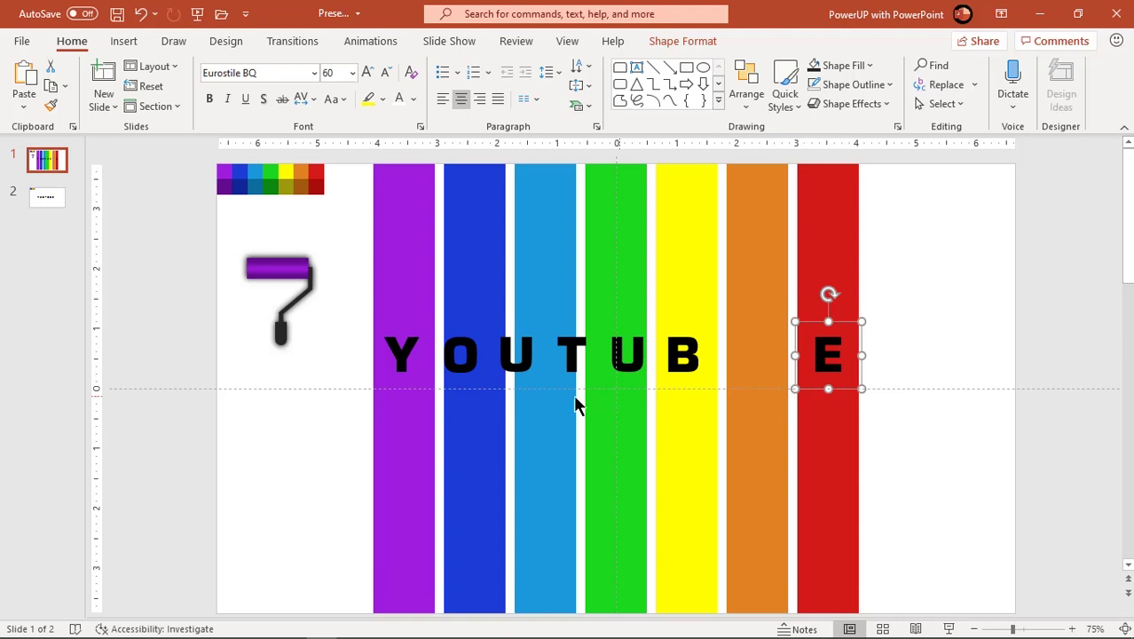
click(404, 365)
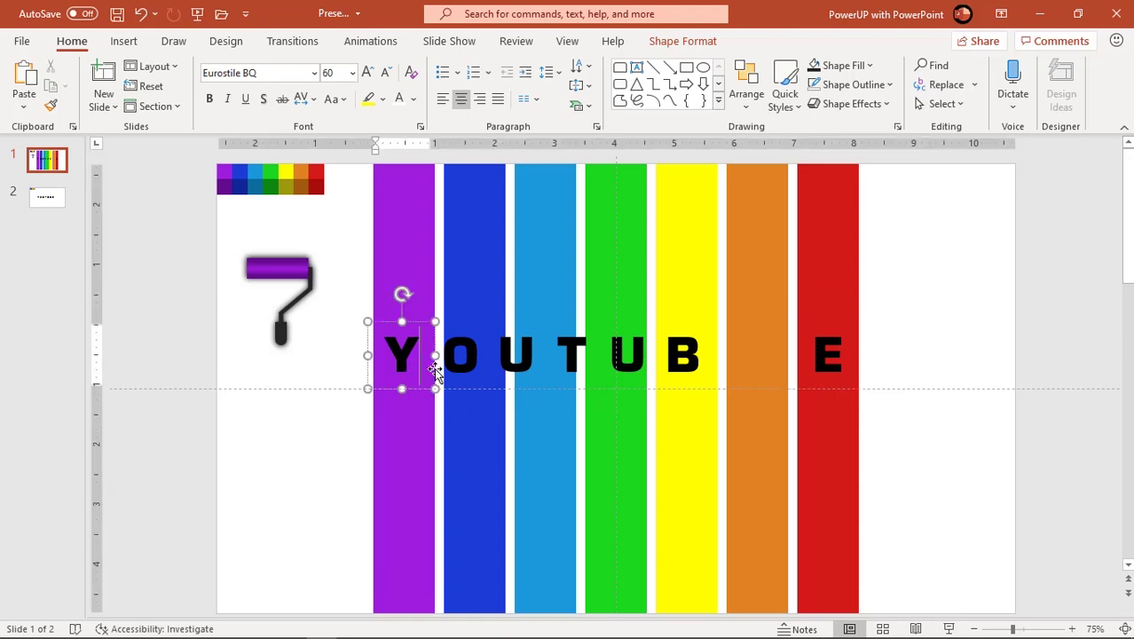
click(434, 369)
key(ctrl+Right)
key(ctrl+Right)
key(ctrl+Right)
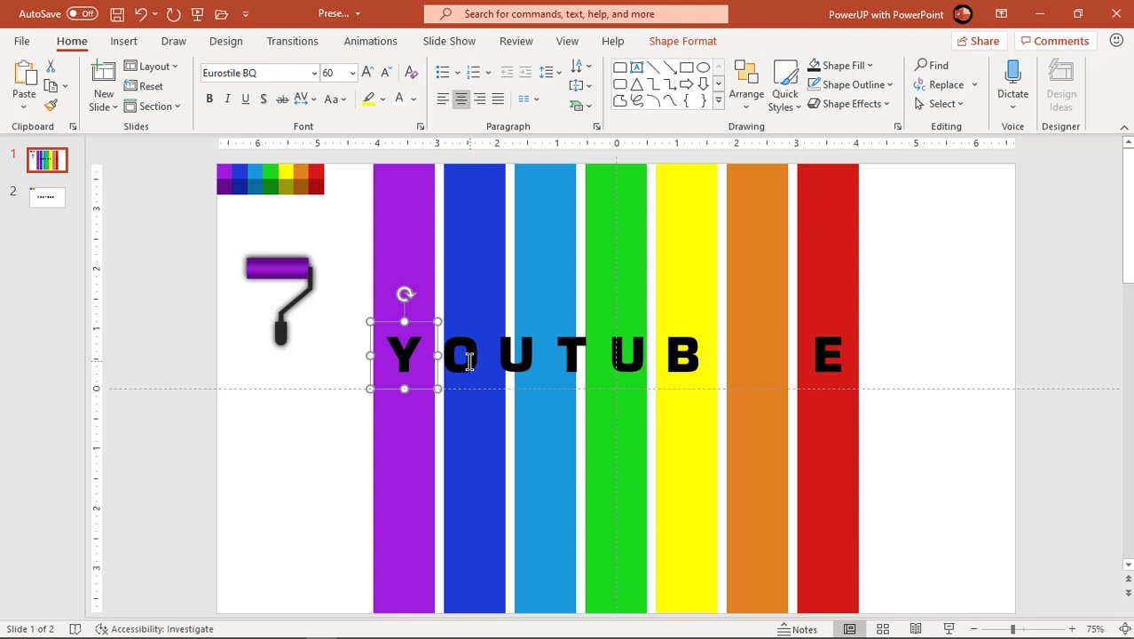
Select all seven letters and distribute them horizontally with Shape Format > Align.
shift+click(478, 359)
shift+click(521, 358)
shift+click(571, 356)
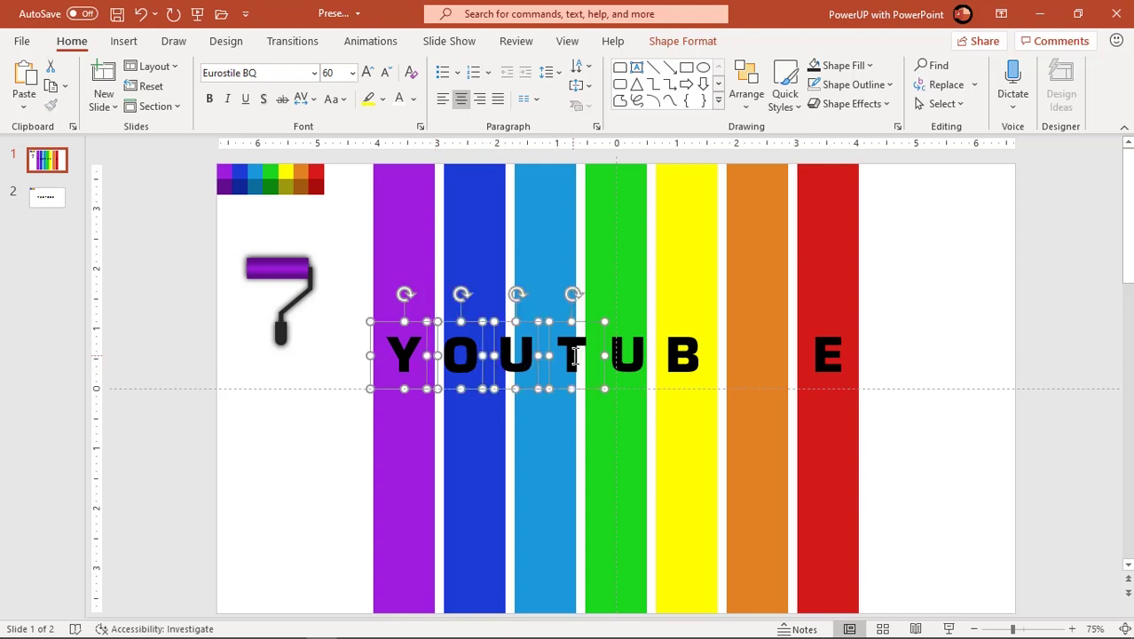
shift+click(639, 357)
shift+click(684, 357)
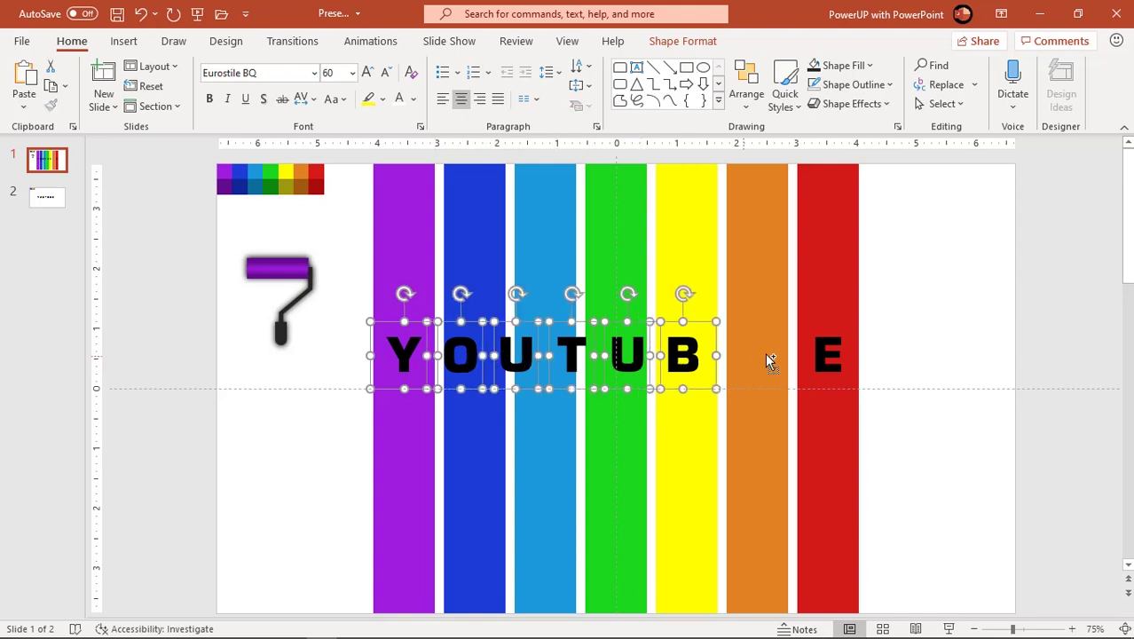
shift+click(825, 354)
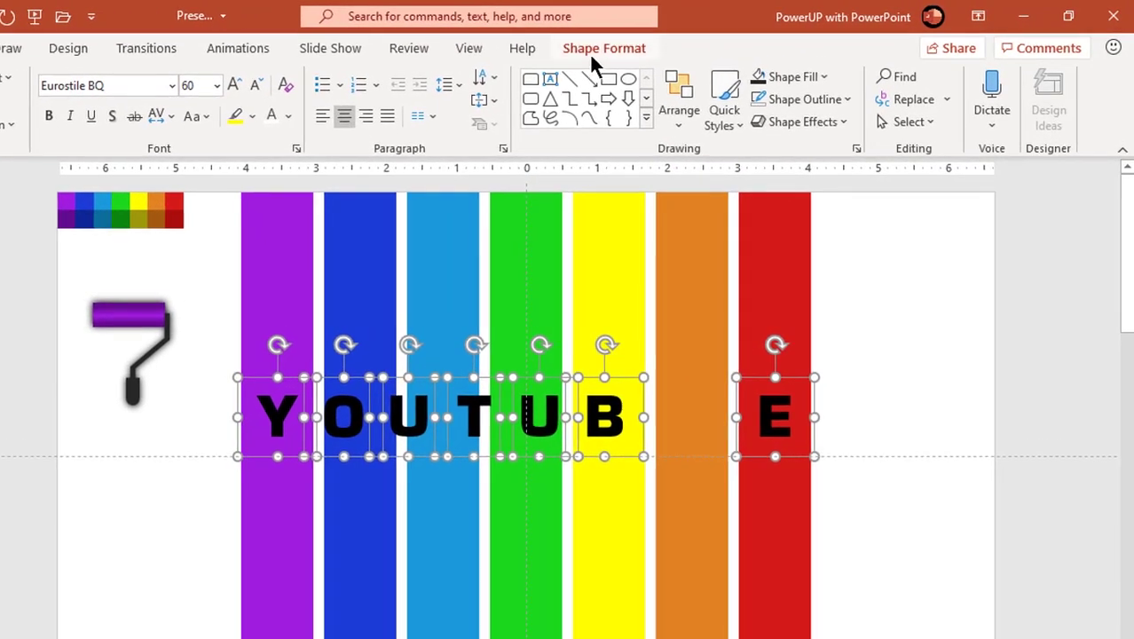
click(591, 49)
click(906, 77)
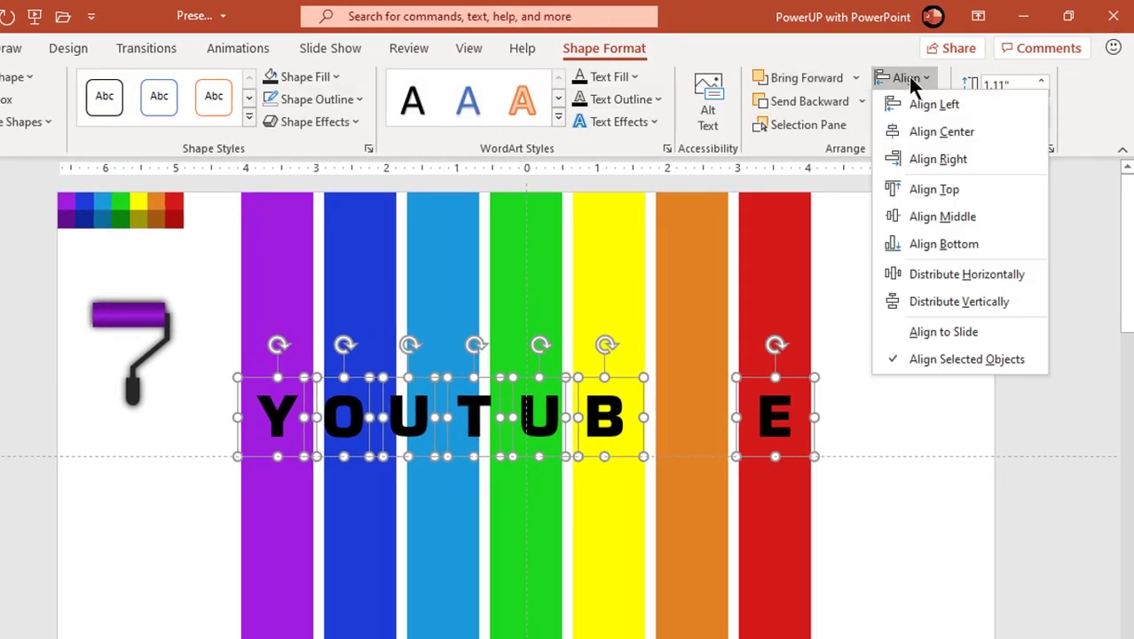
click(937, 273)
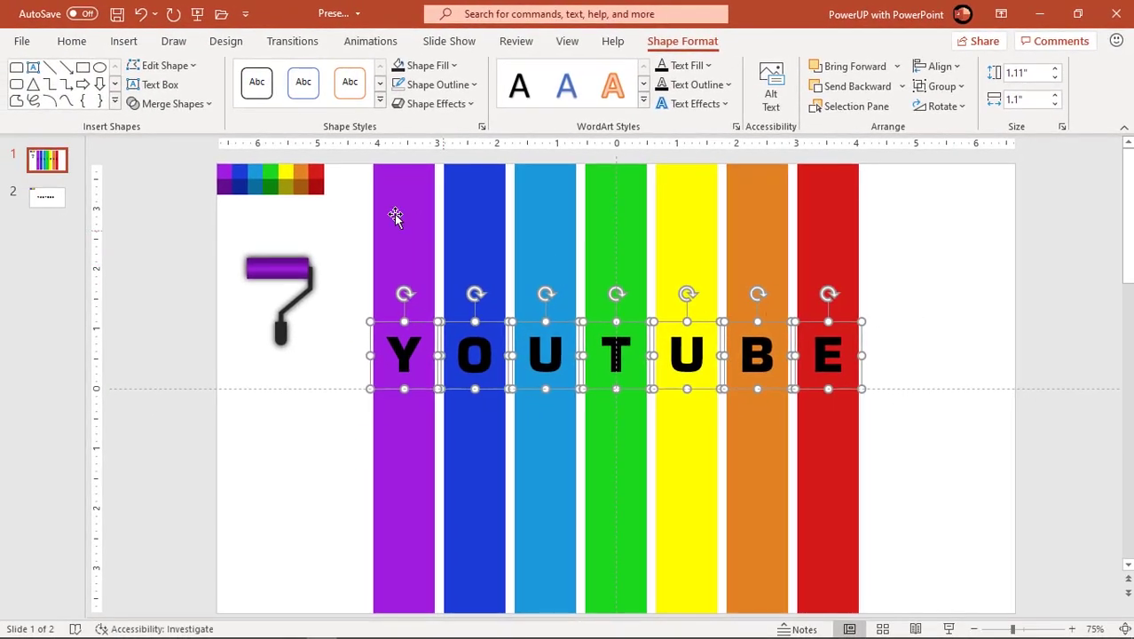
Change the YOUTUBE letters' font colour from black to white.
click(85, 40)
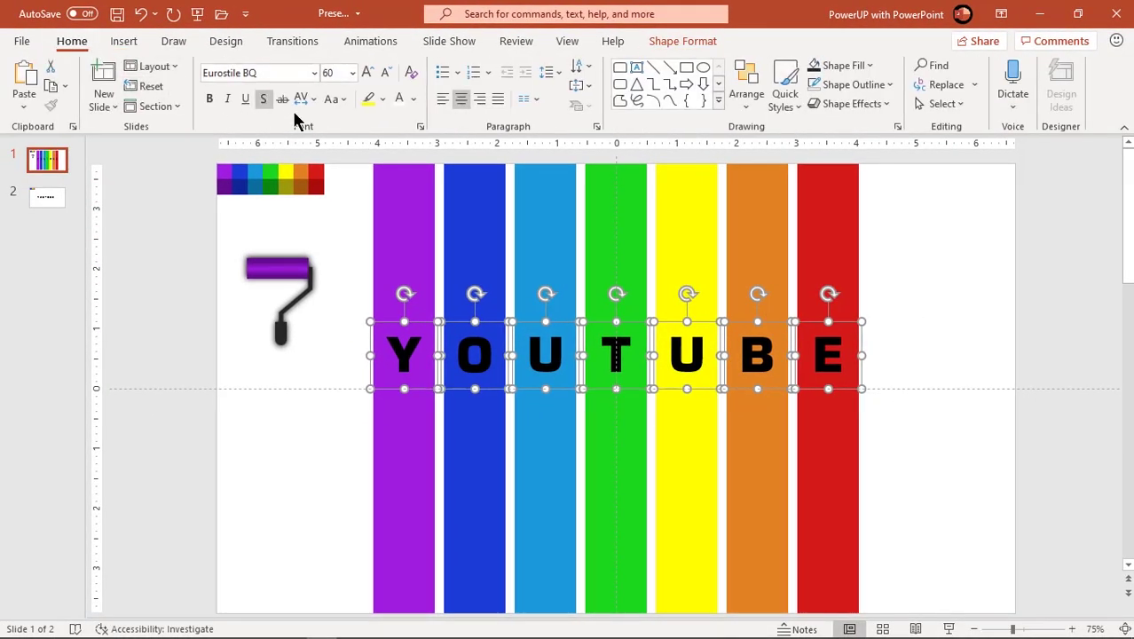
click(398, 100)
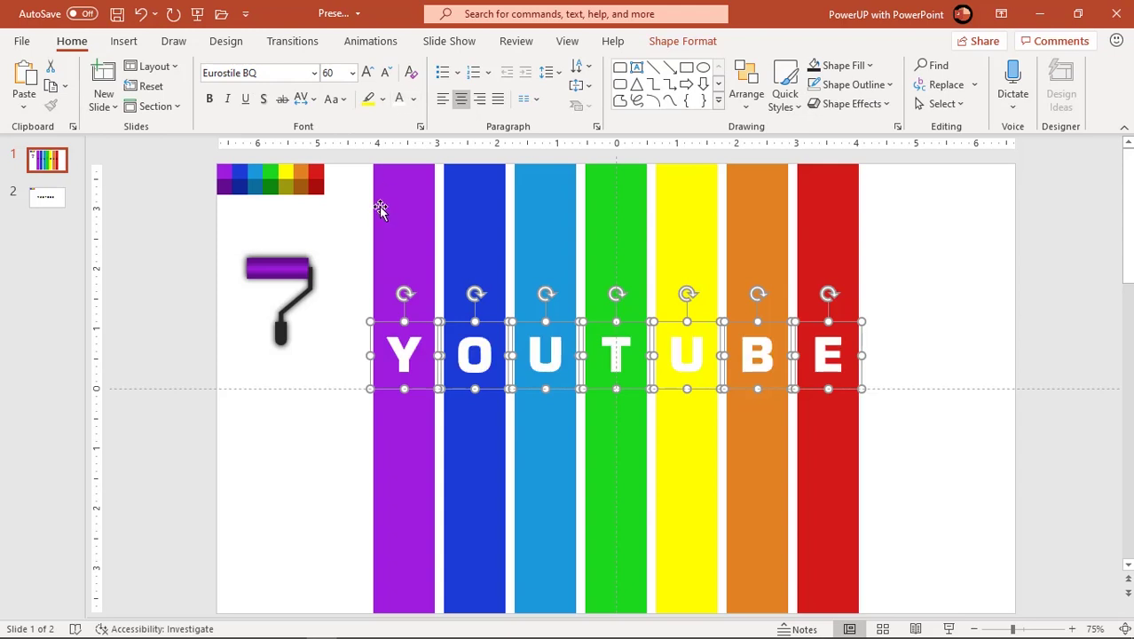
click(298, 453)
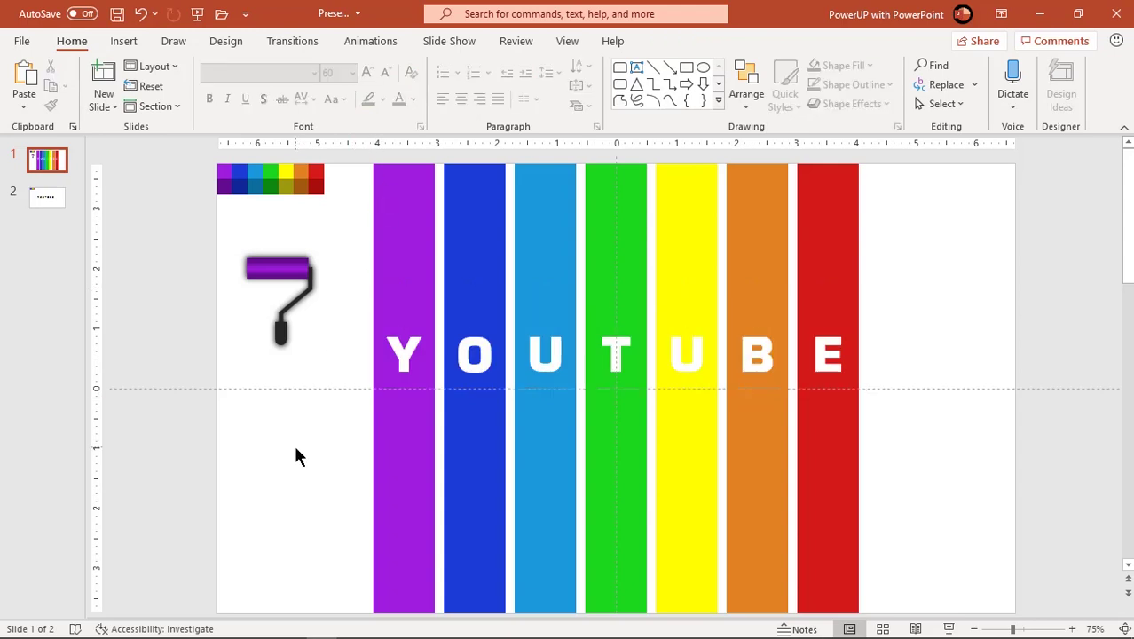
click(386, 427)
Select all seven rainbow stripes and duplicate them with a Ctrl+drag.
shift+click(479, 456)
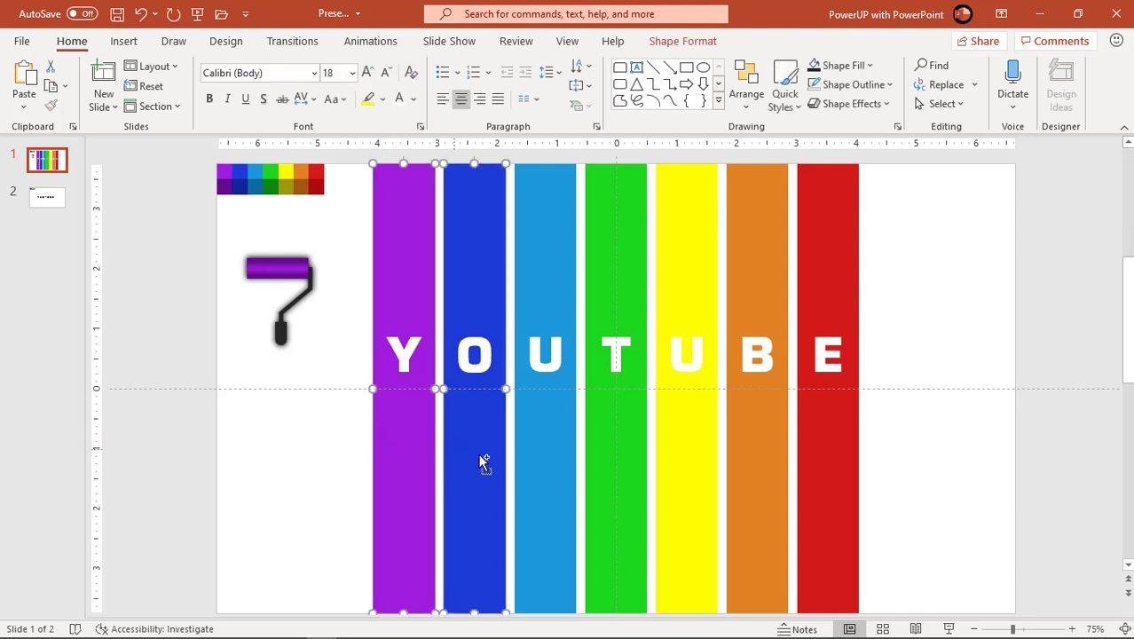
shift+click(547, 456)
shift+click(599, 465)
shift+click(677, 462)
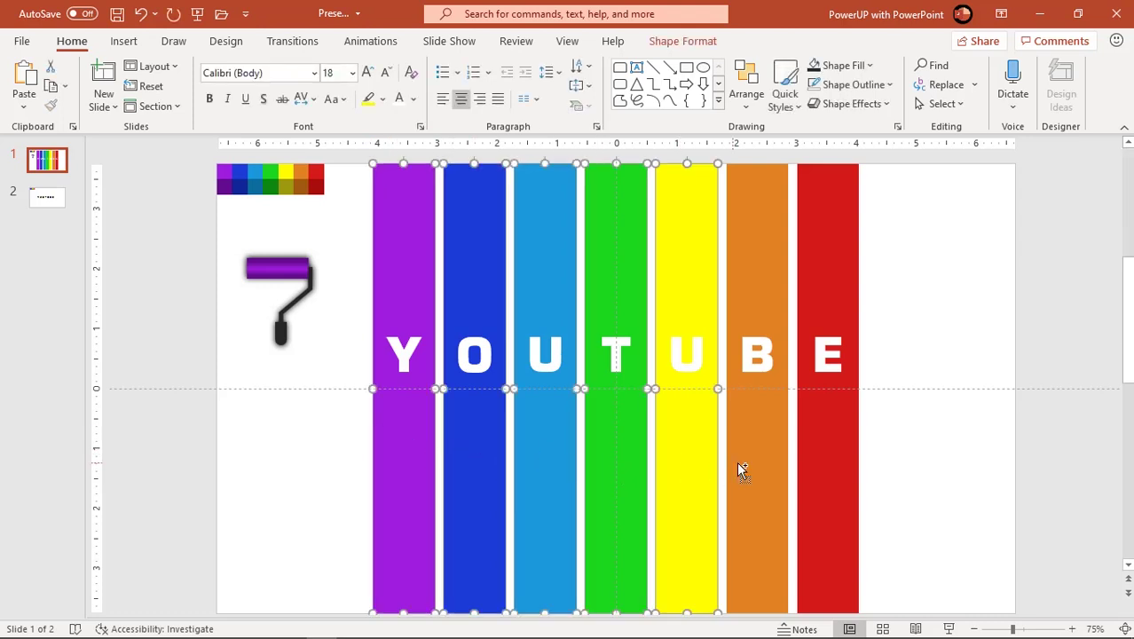
shift+click(738, 461)
shift+click(810, 463)
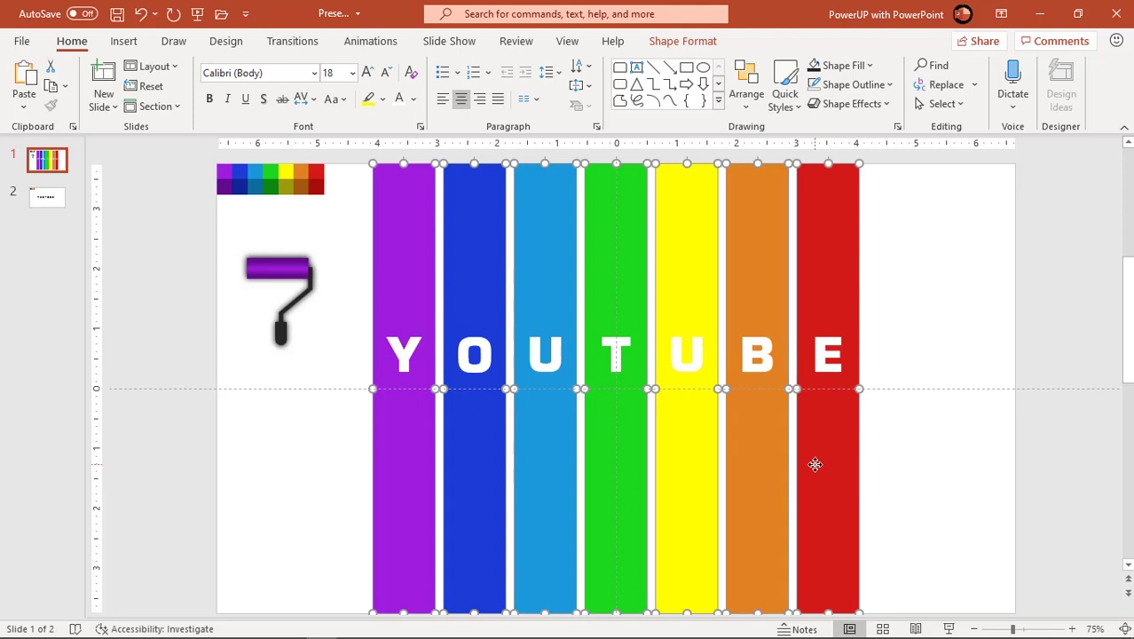
drag(814, 464, 900, 471)
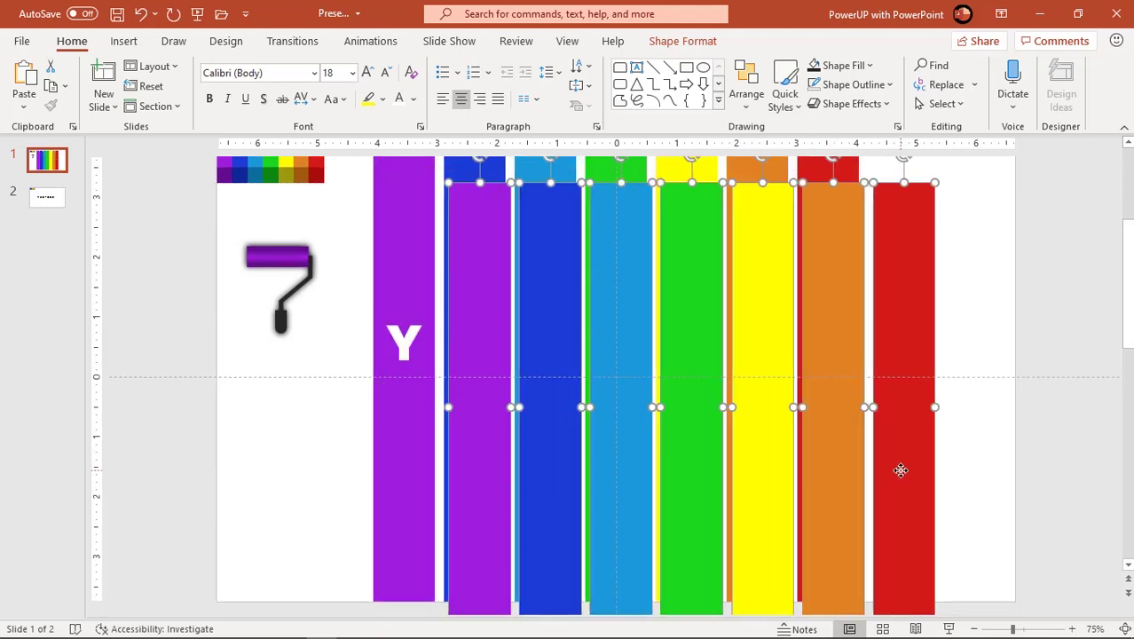
Fill the stripe copies dark gray and lay them exactly over the originals.
click(658, 44)
click(396, 67)
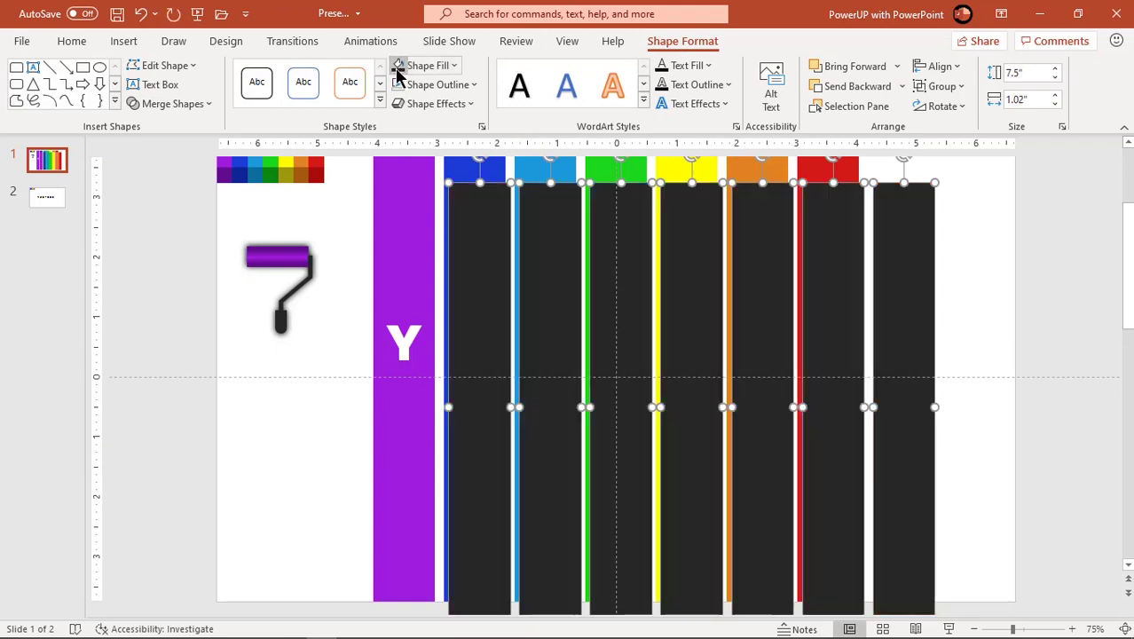
drag(490, 332, 413, 297)
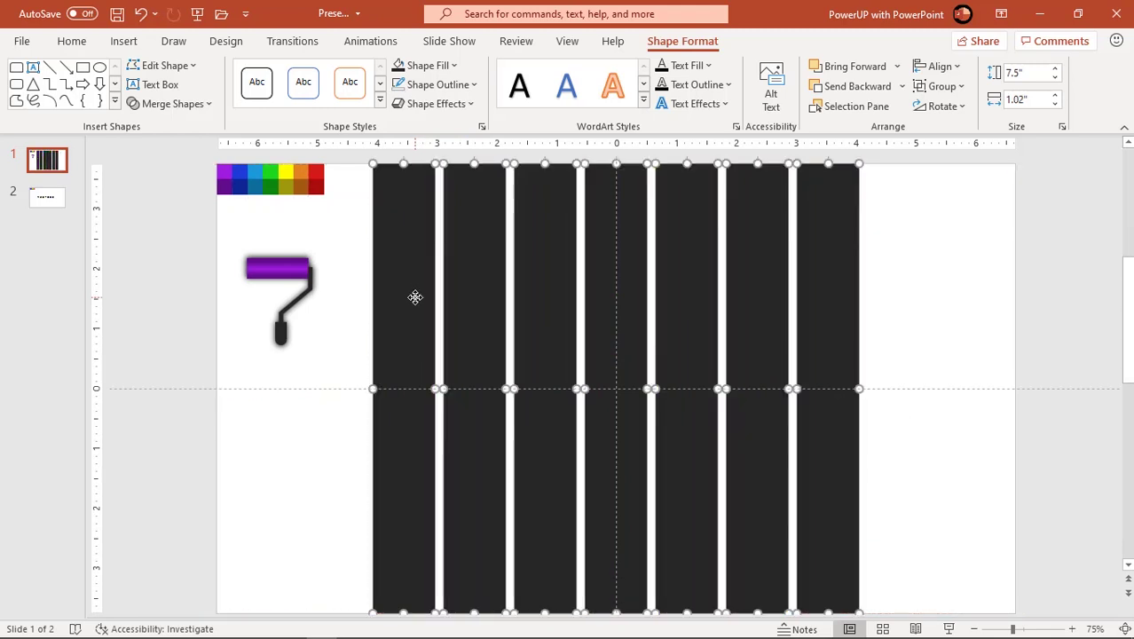
Fill the seven covering rectangles white.
click(427, 65)
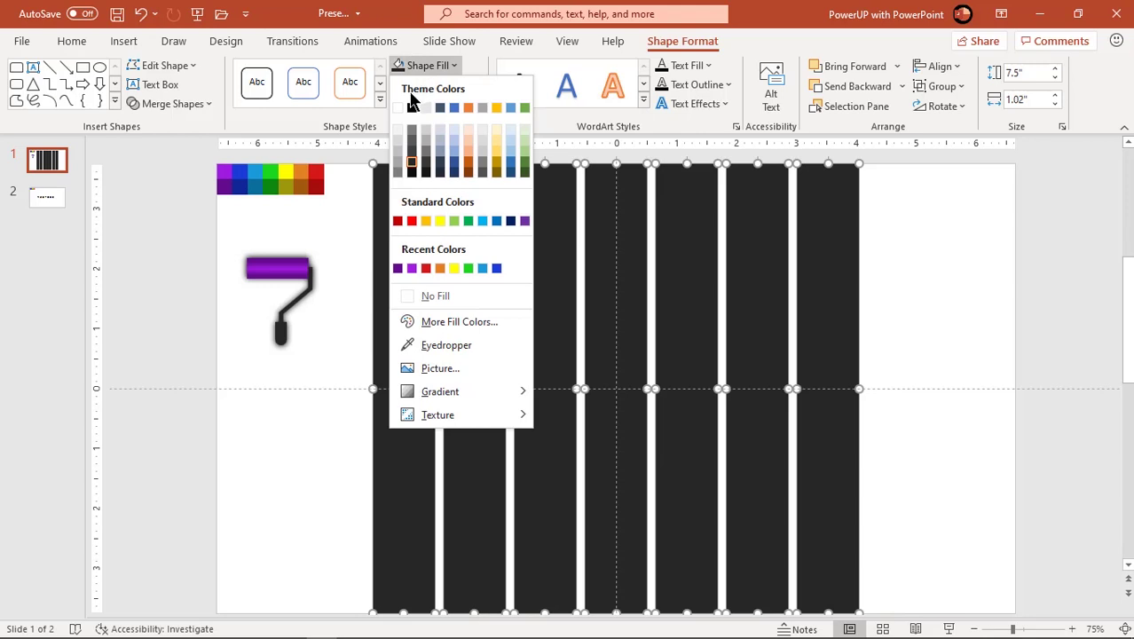
click(398, 107)
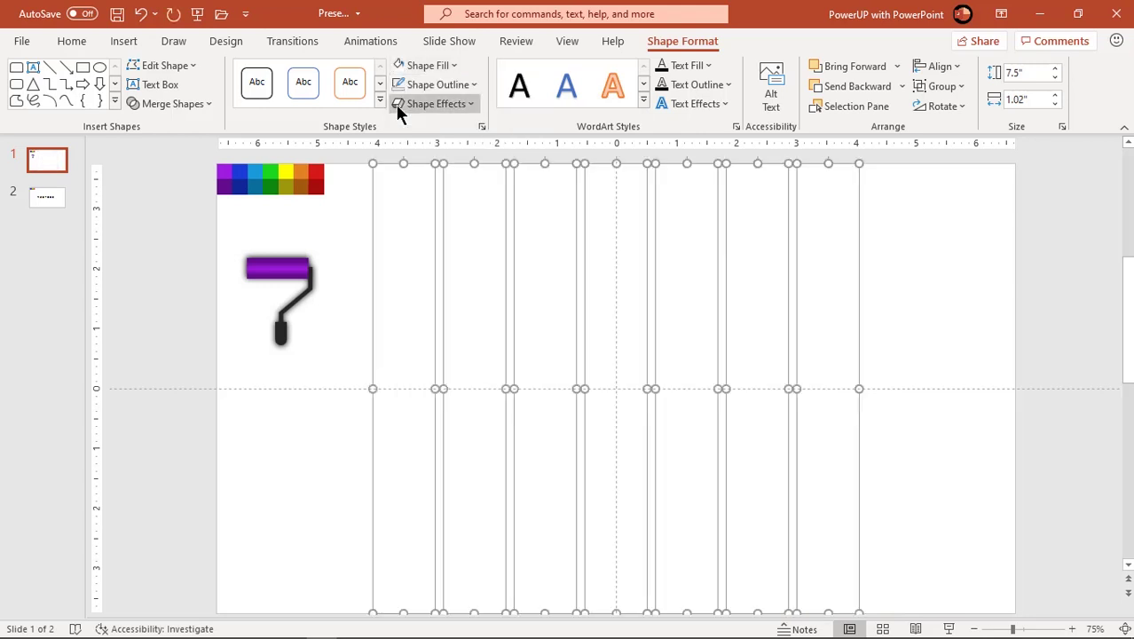
click(302, 456)
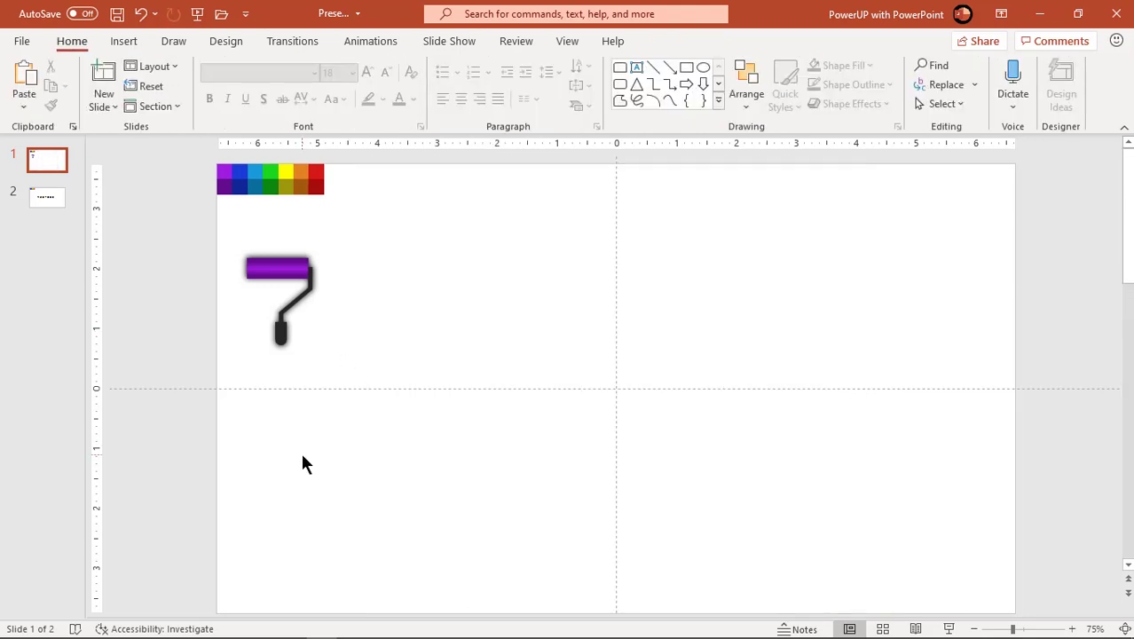
Reselect all seven white rectangles and fill them a dark gray from Theme Colors.
click(424, 457)
shift+click(481, 464)
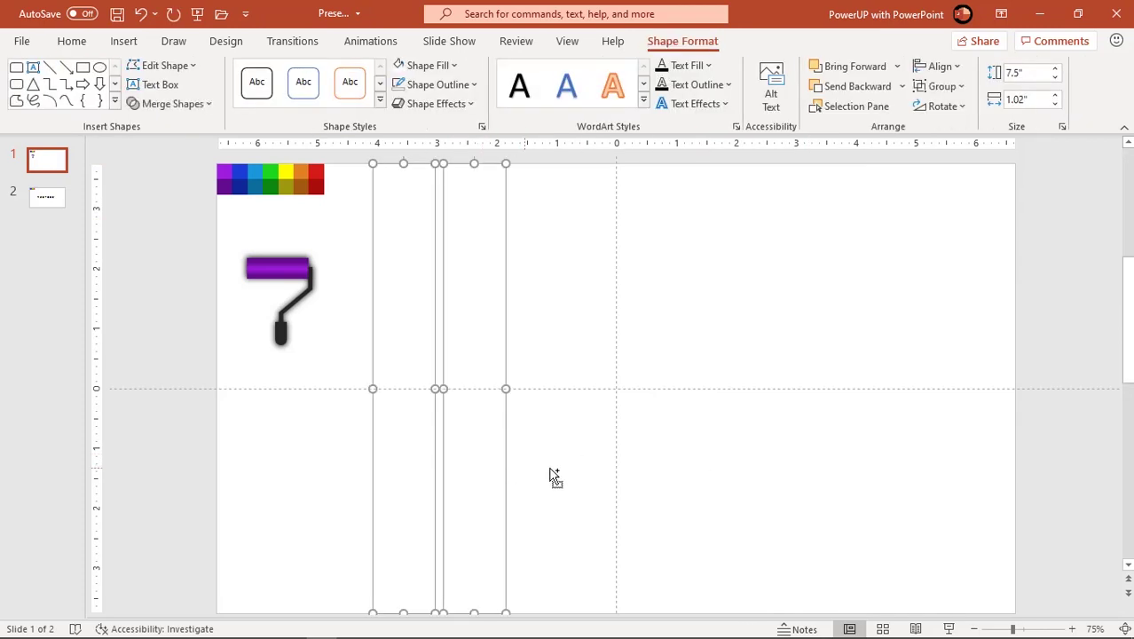
shift+click(561, 473)
shift+click(625, 468)
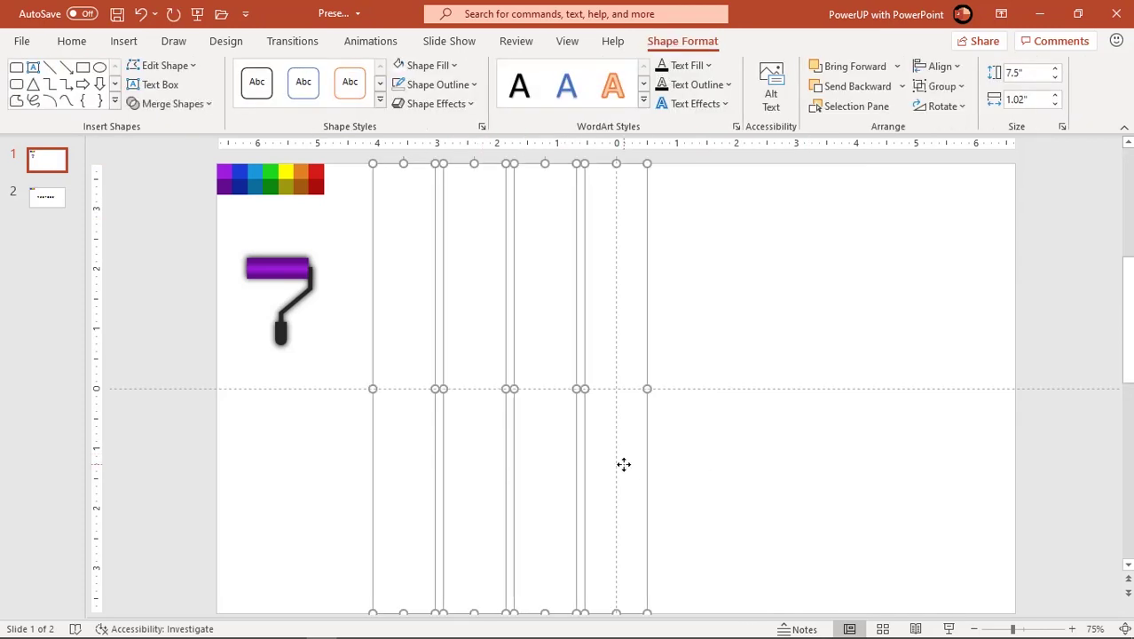
shift+click(698, 462)
shift+click(768, 473)
shift+click(838, 470)
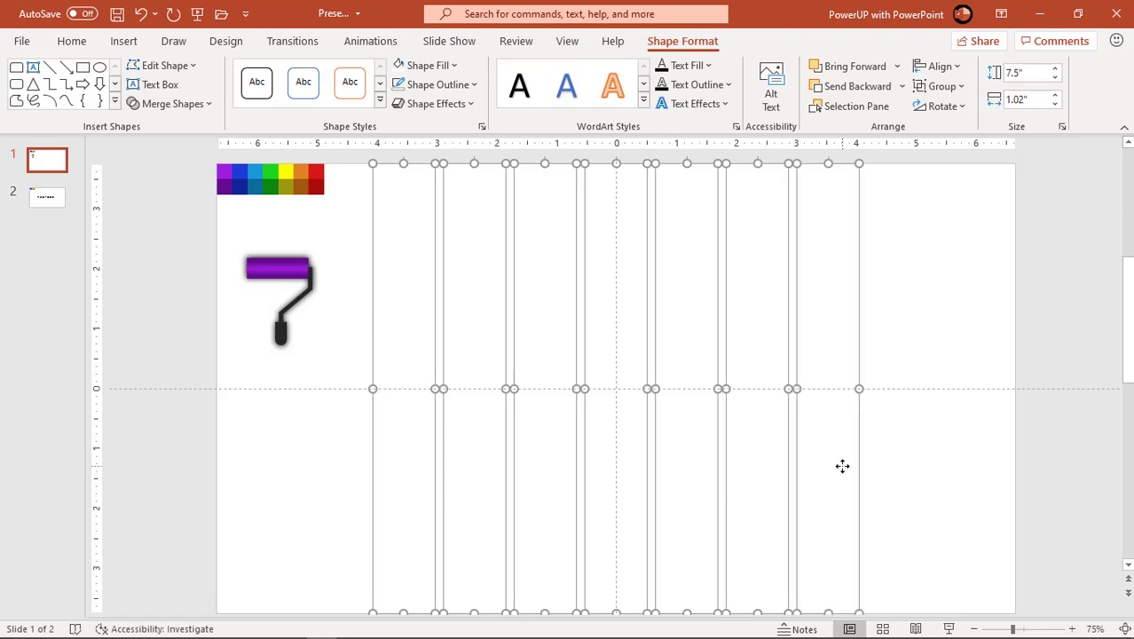
click(439, 67)
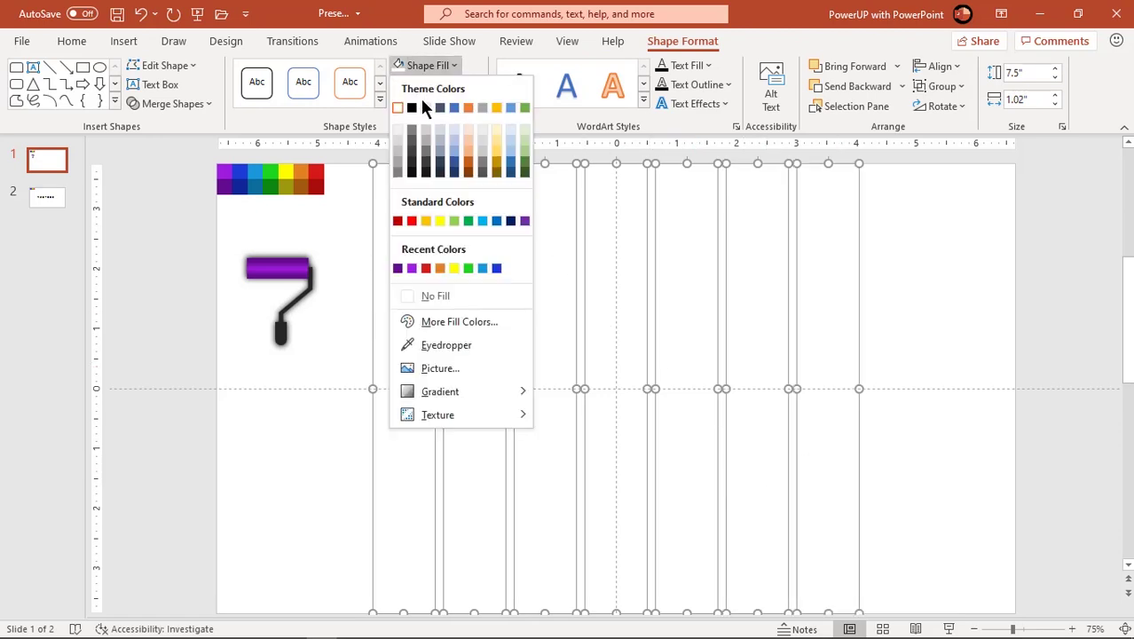
click(414, 153)
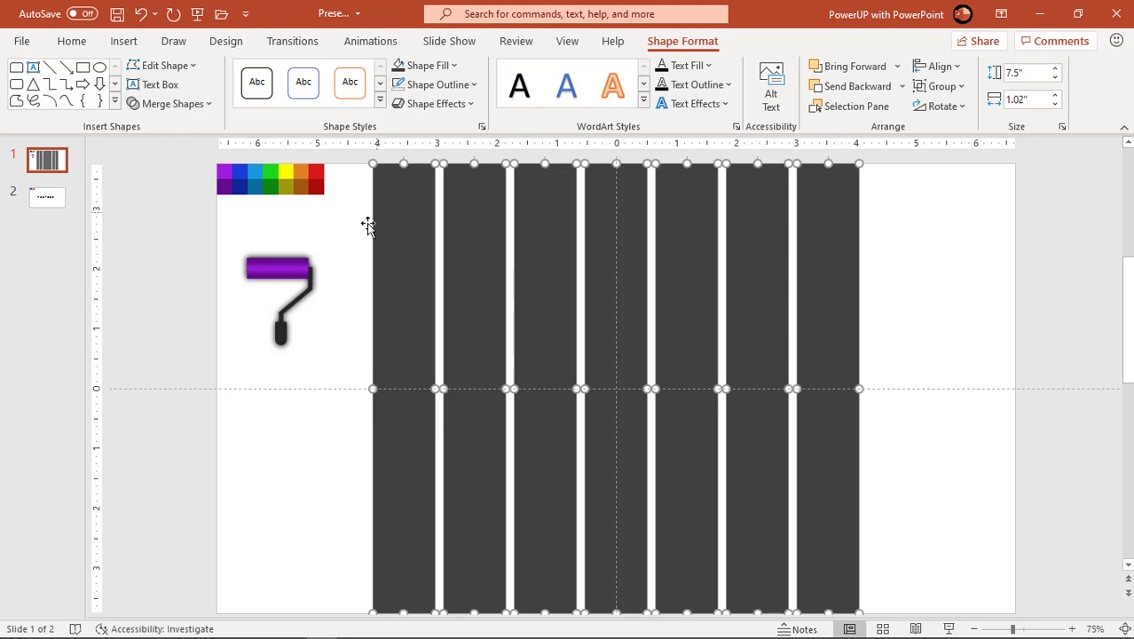
click(345, 244)
click(291, 268)
Check the paint roller group's formatting options and shortcut menu.
double_click(282, 273)
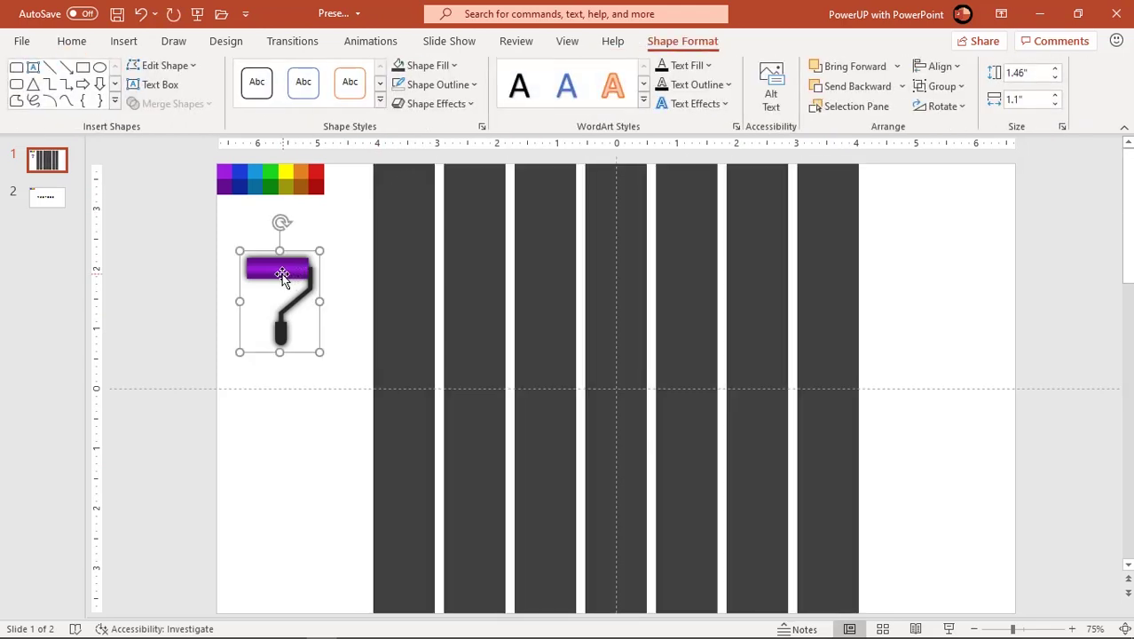
right_click(282, 275)
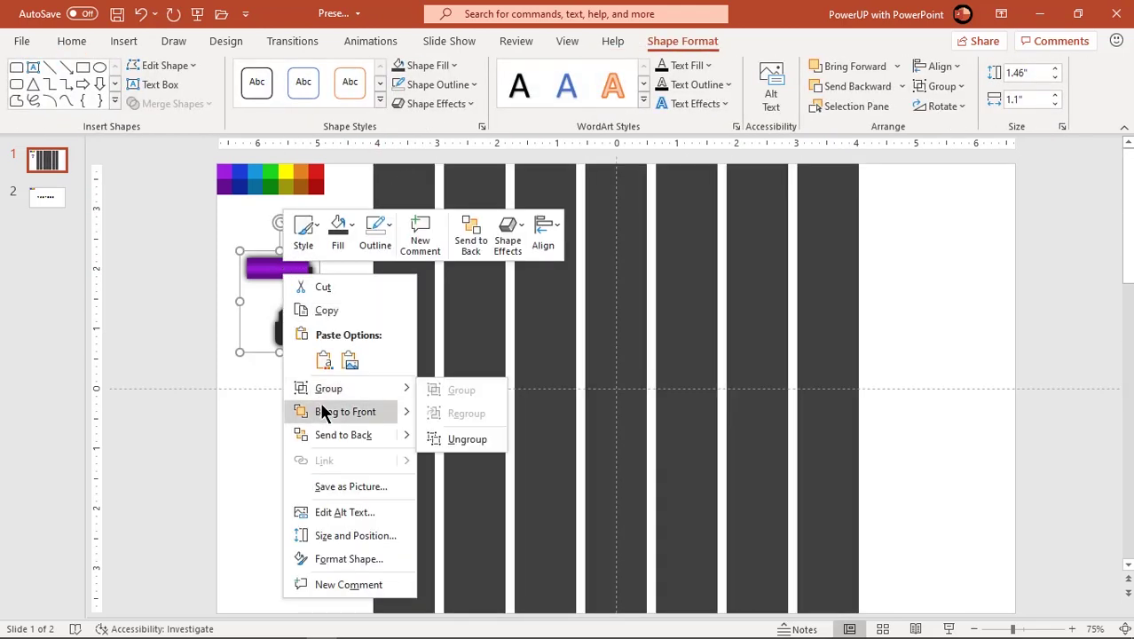
click(298, 312)
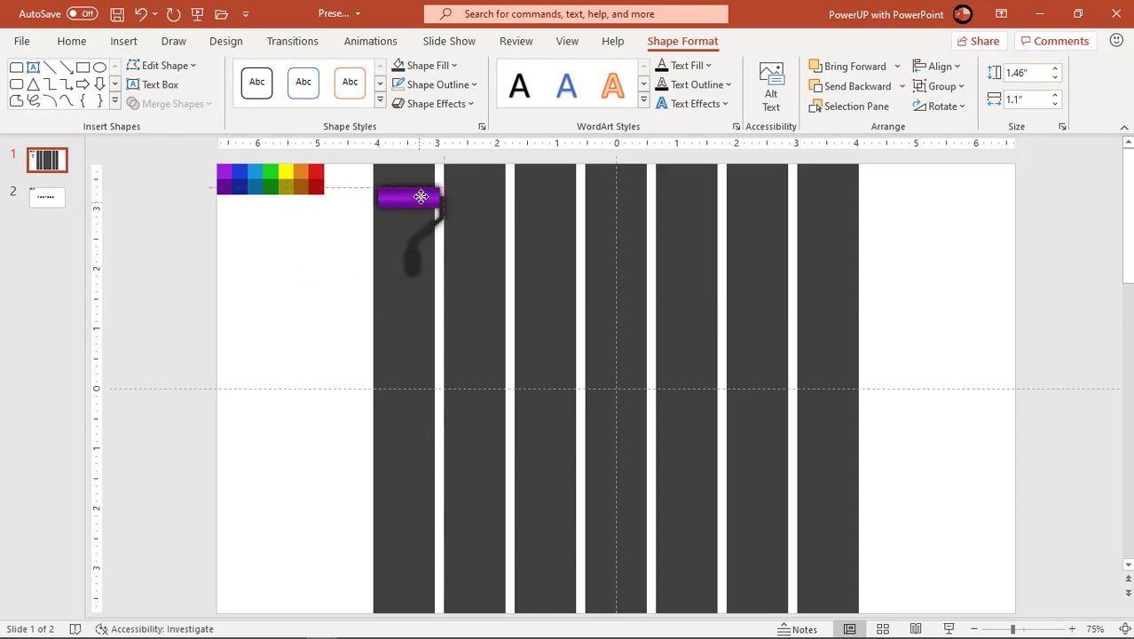